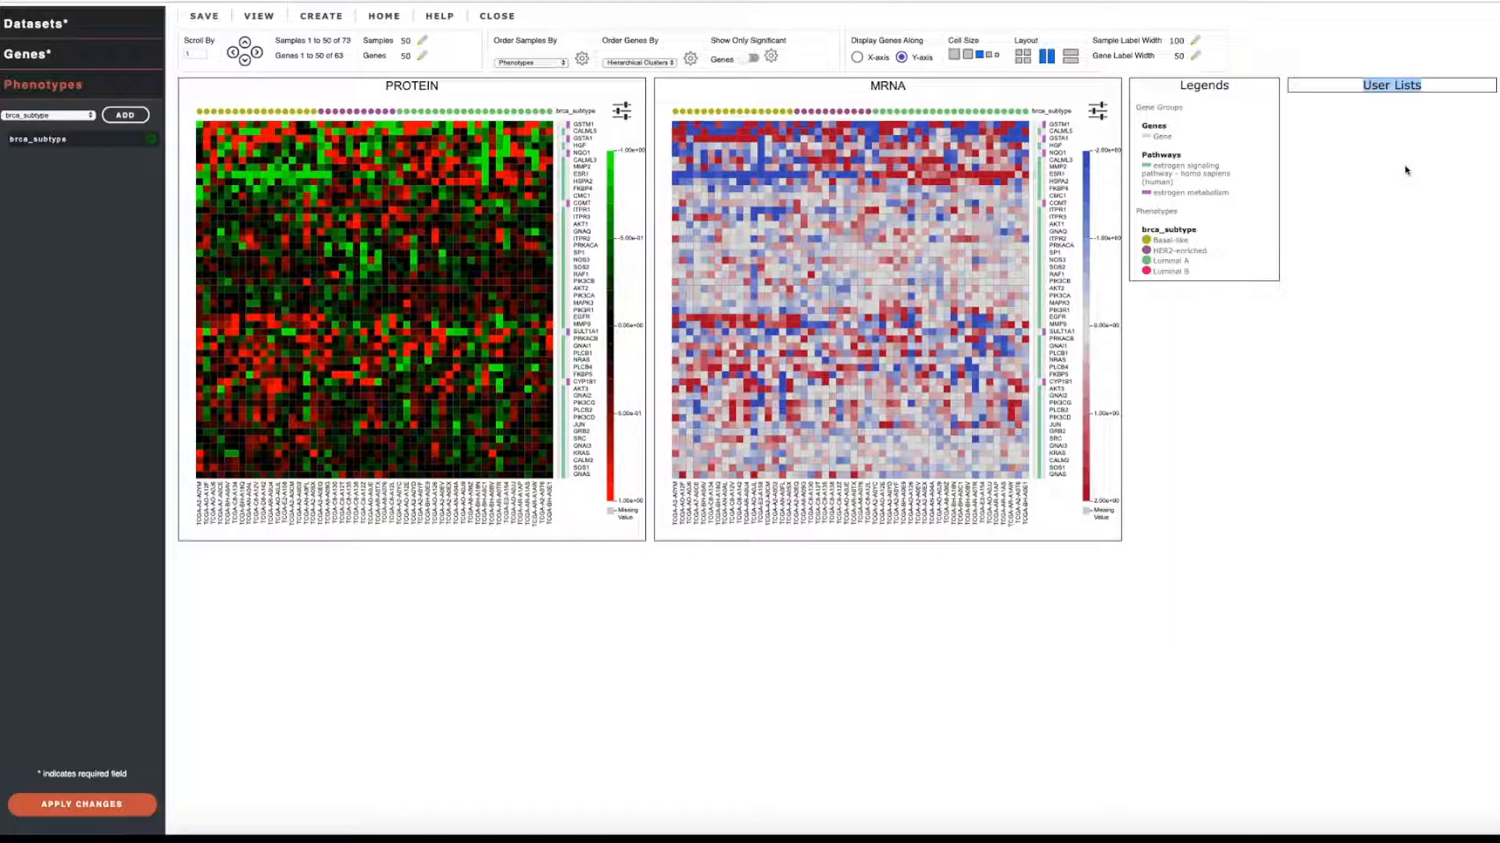
- Create an empty feature list named test1
{"action": "left_click", "coordinate": [1406, 170]}
{"action": "left_click", "coordinate": [329, 23]}
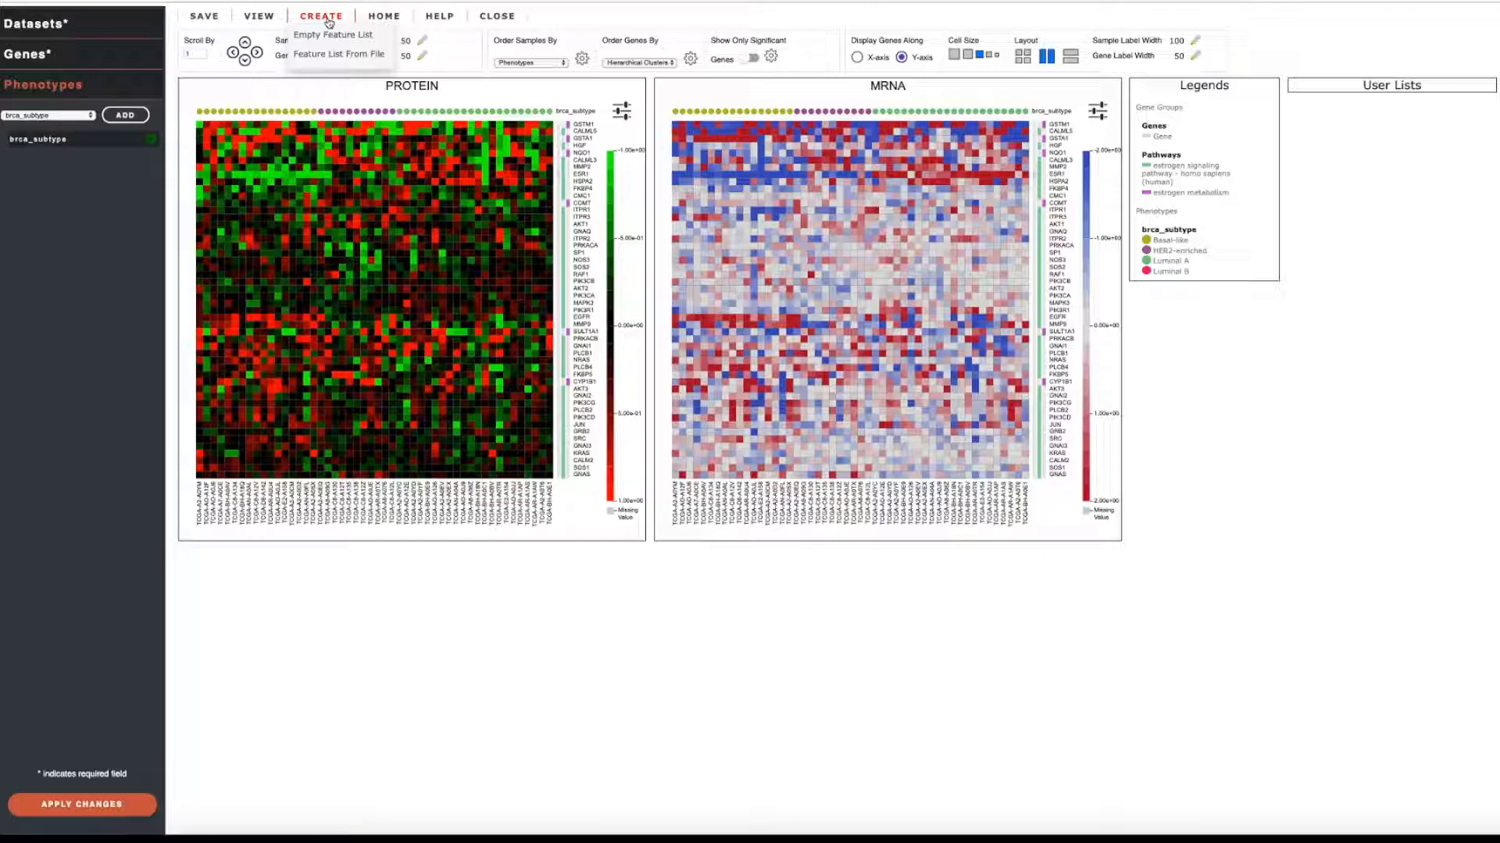
{"action": "left_click", "coordinate": [329, 35]}
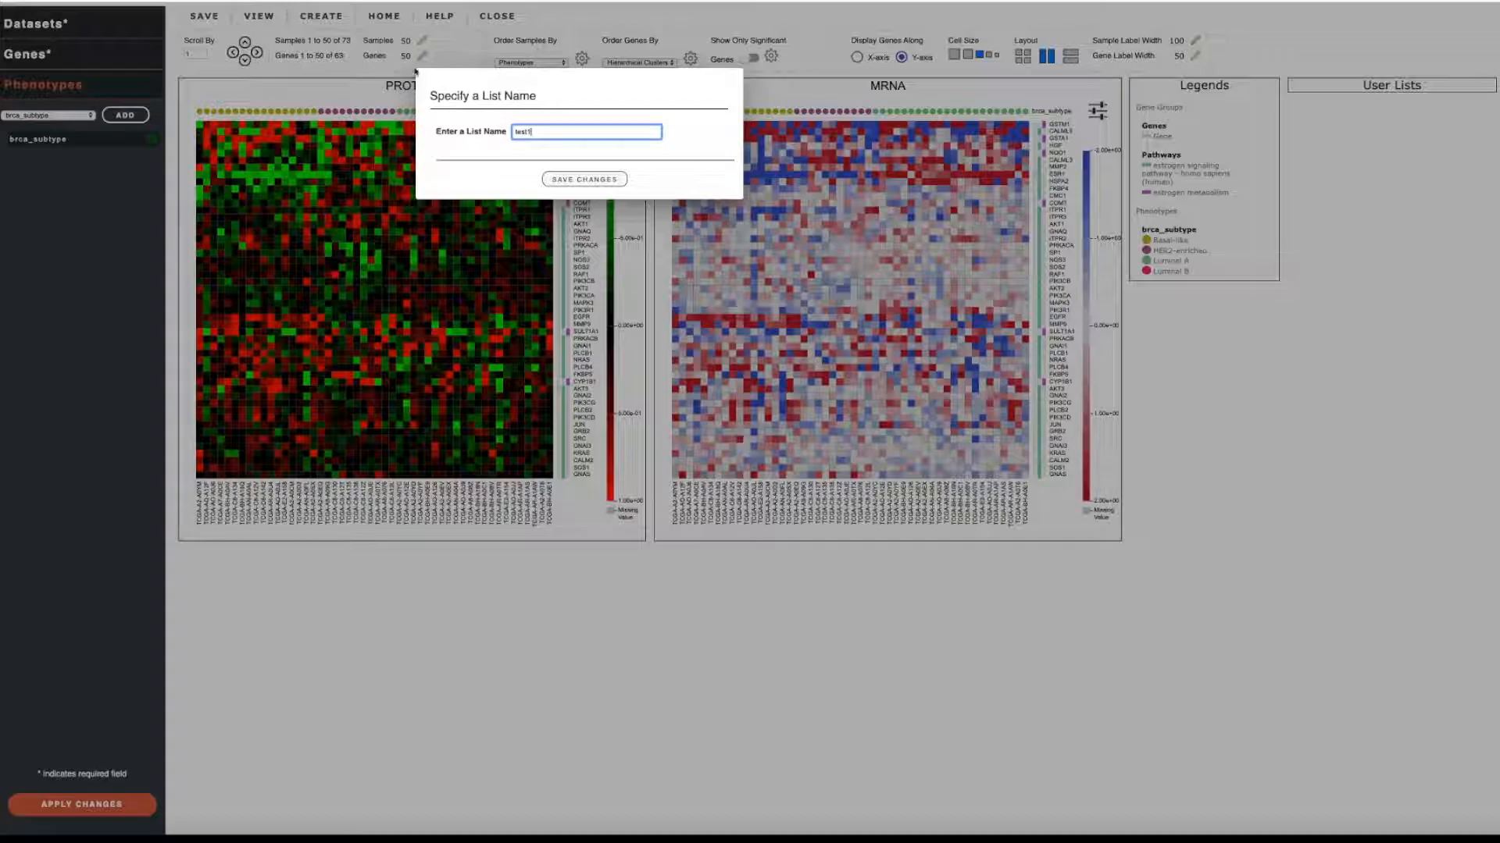
{"action": "left_click", "coordinate": [586, 181]}
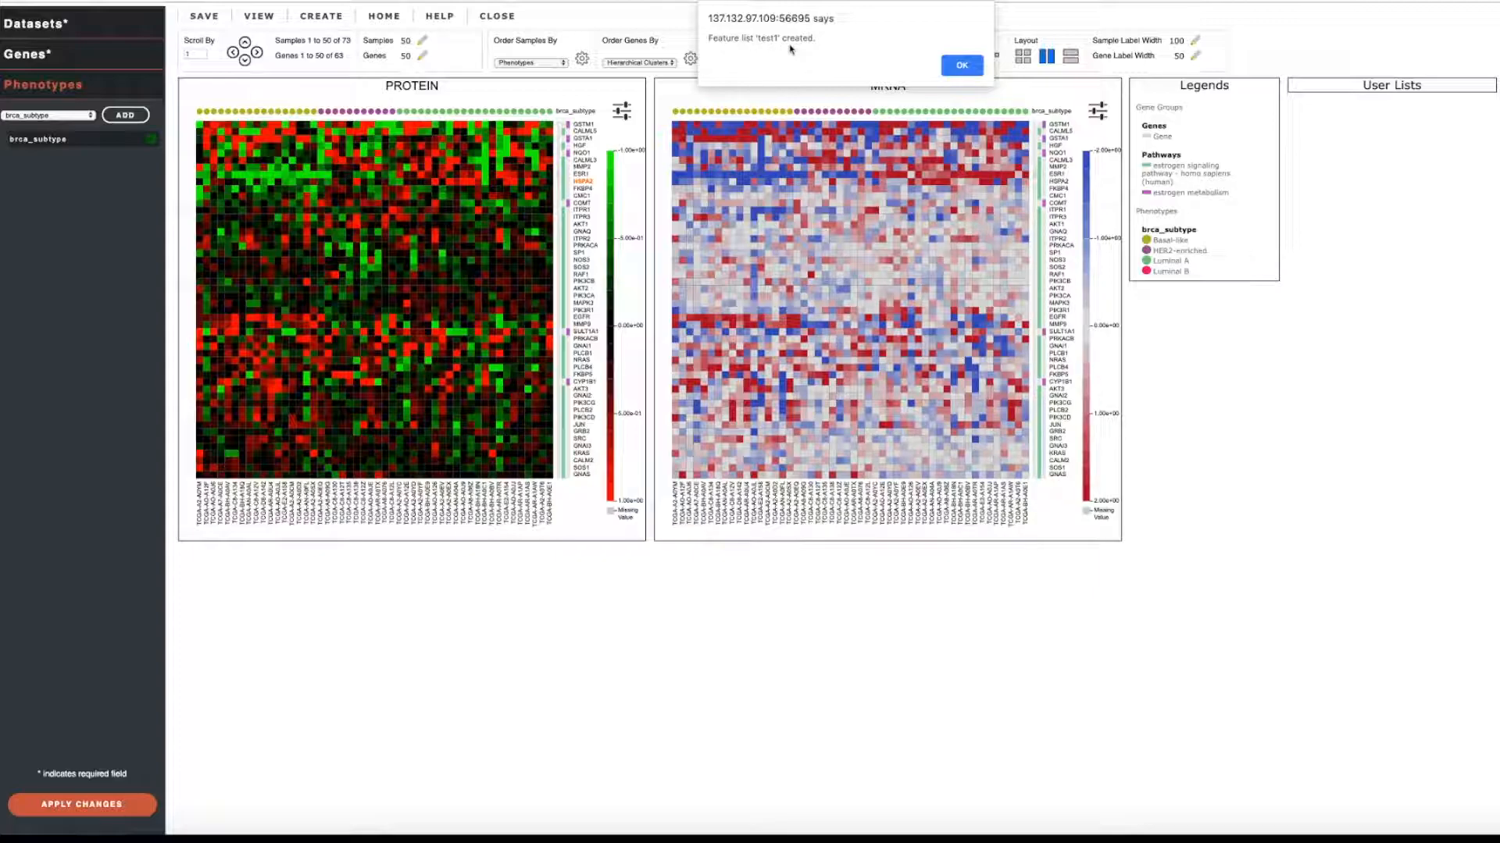
{"action": "left_click", "coordinate": [955, 69]}
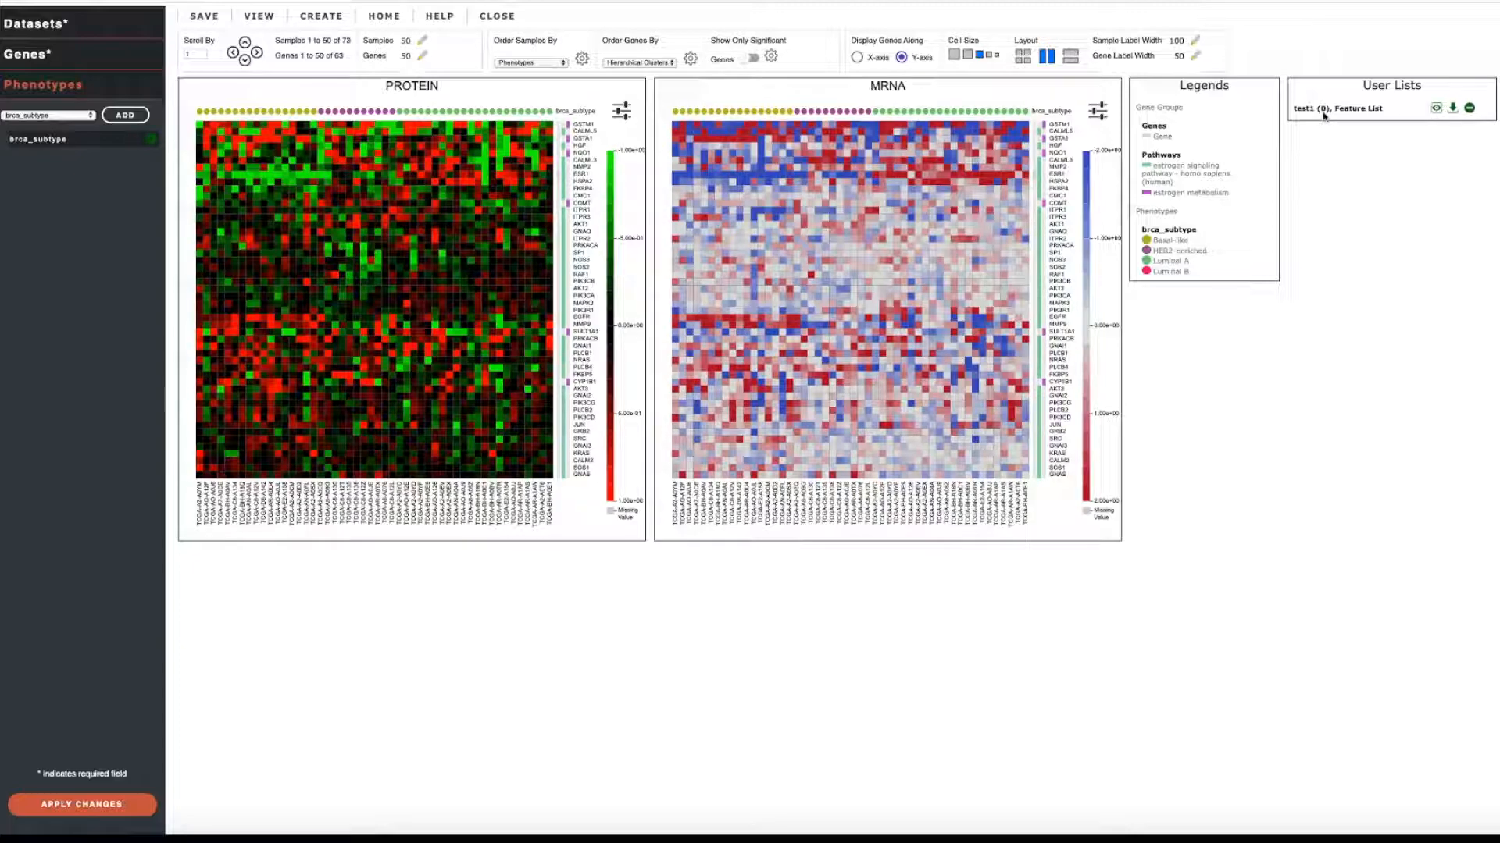
- Add the ESR1 gene from the MRNA heatmap to the test1 list and expand the list's entries
{"action": "right_click", "coordinate": [1062, 178]}
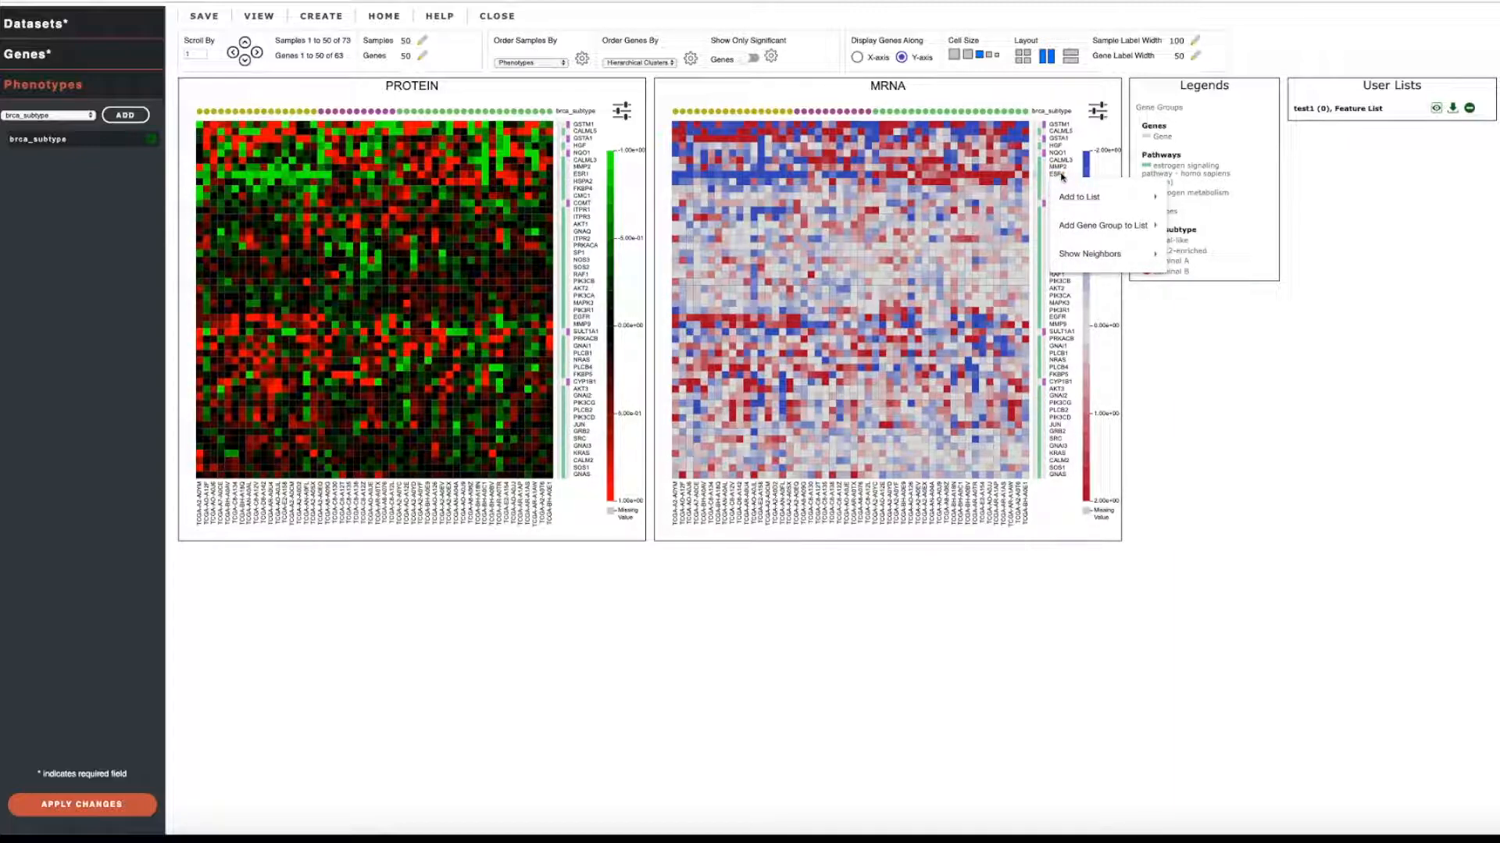
{"action": "mouse_move", "coordinate": [1084, 210]}
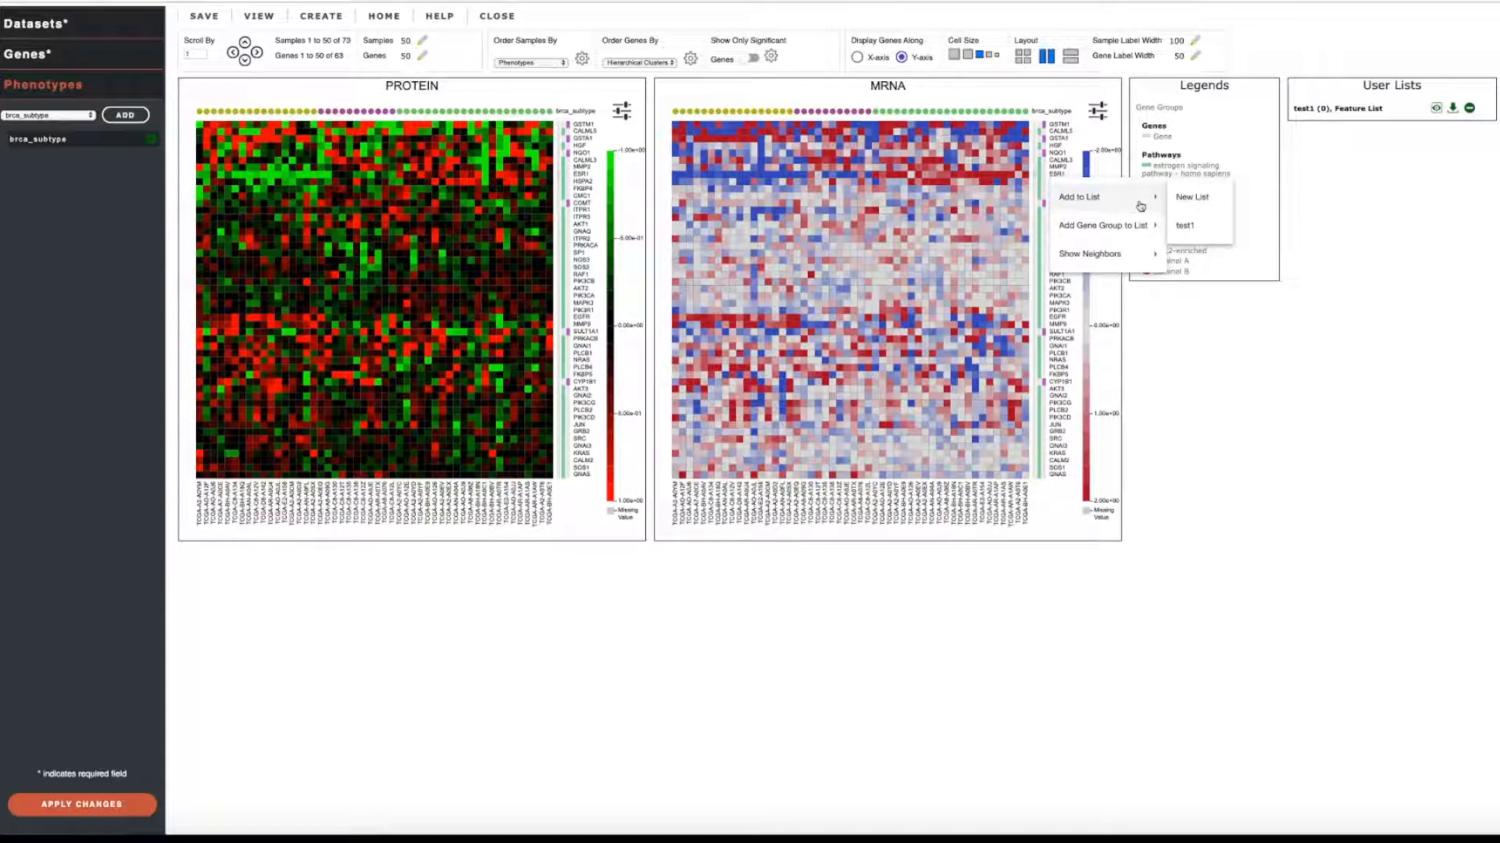
{"action": "left_click", "coordinate": [1217, 235]}
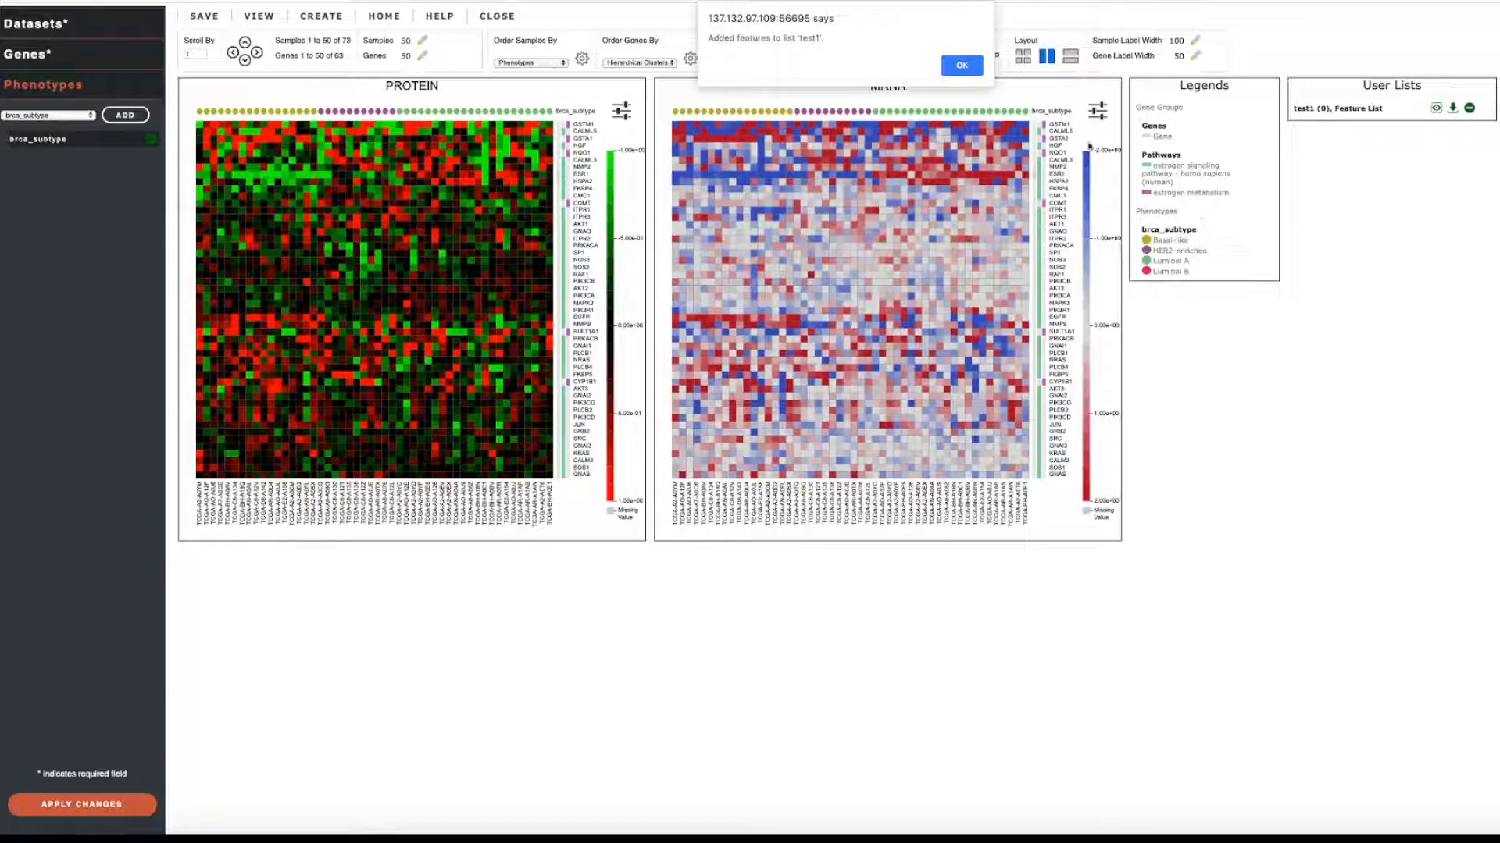
{"action": "left_click", "coordinate": [963, 66]}
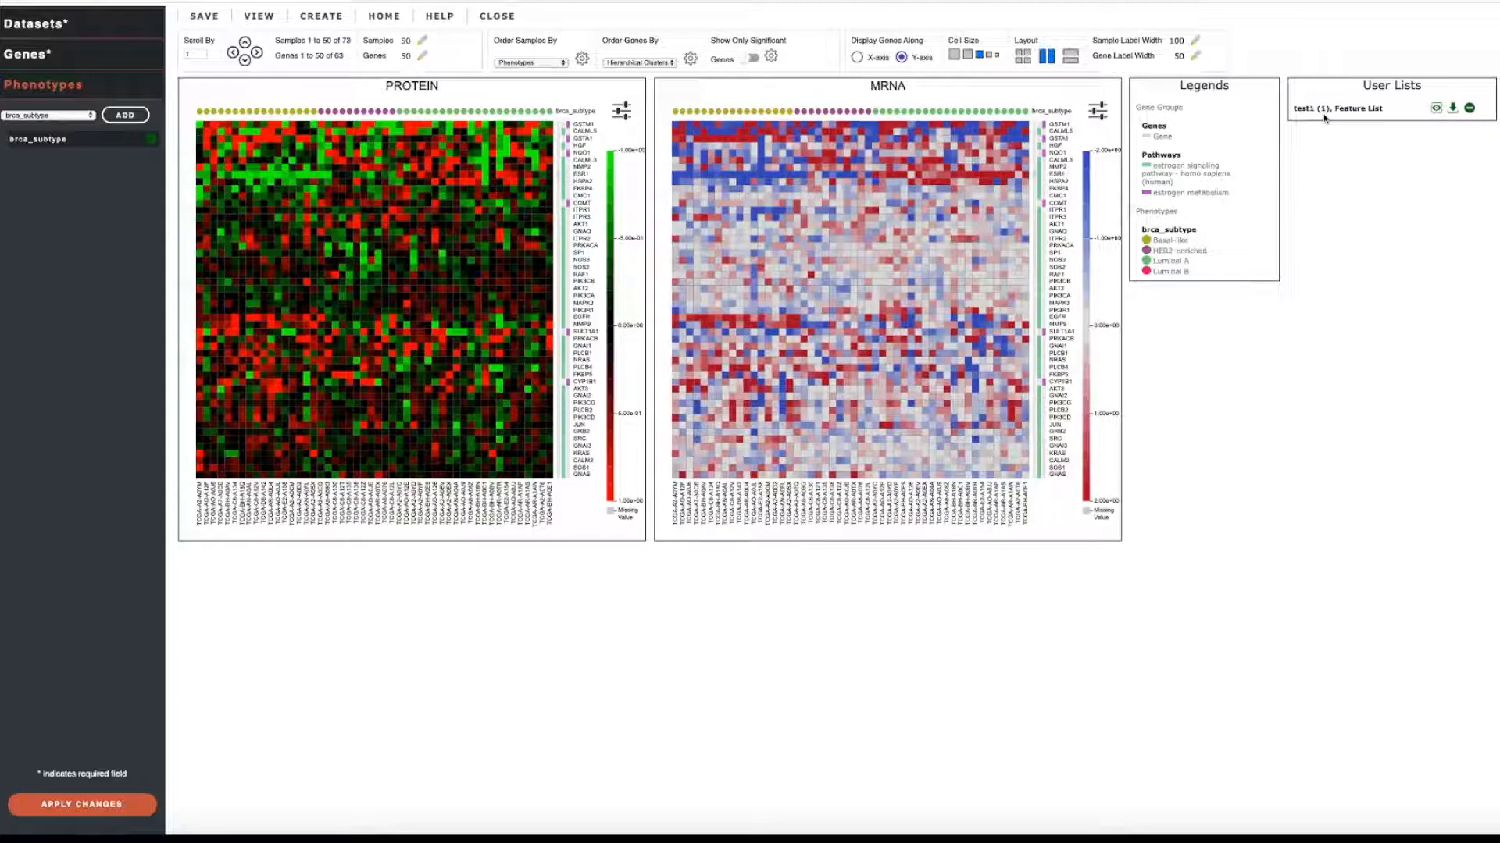
{"action": "left_click", "coordinate": [1356, 112]}
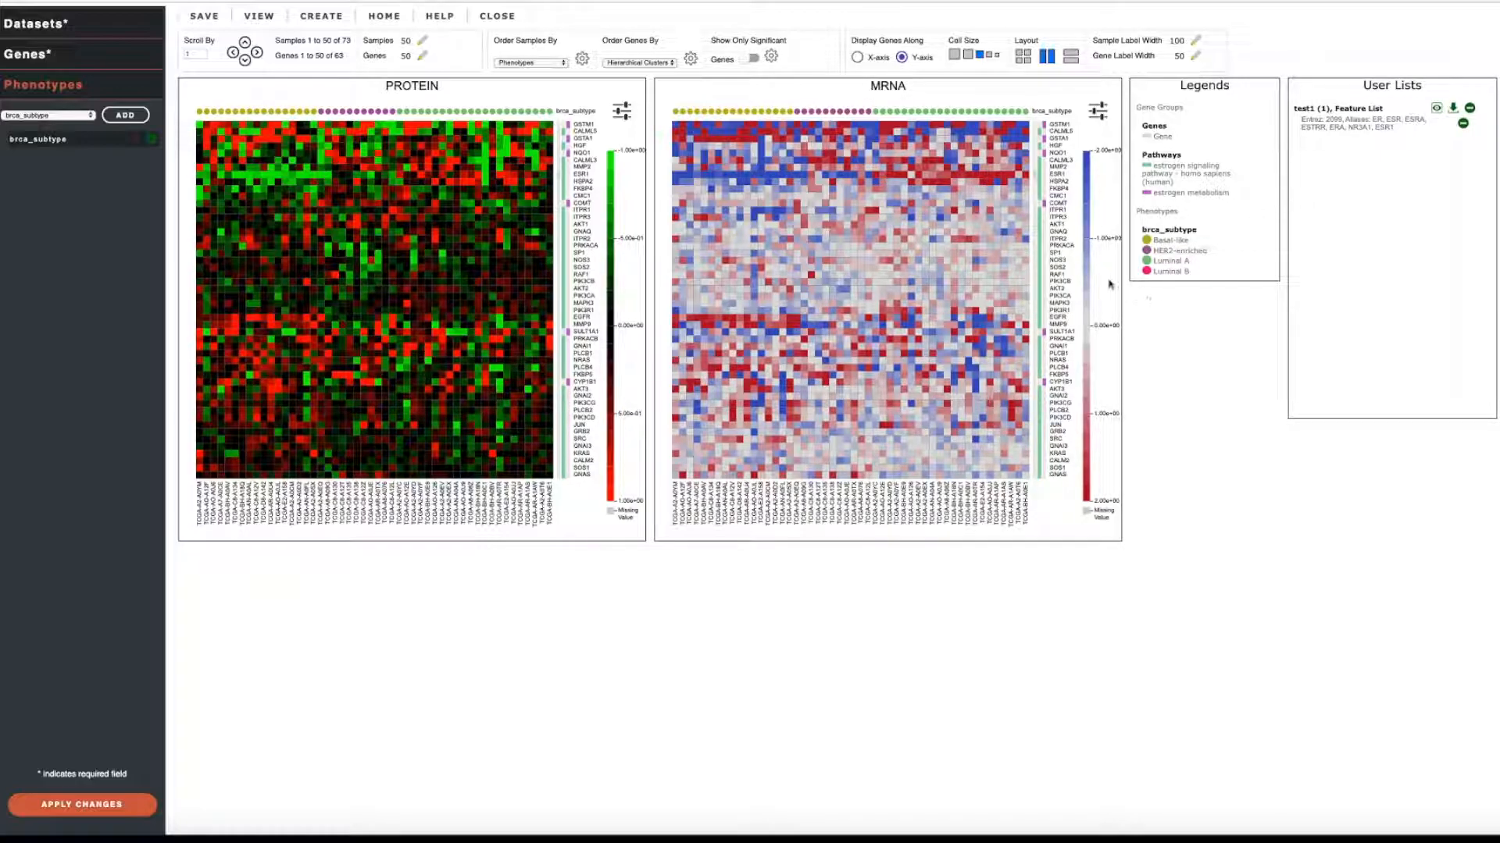
- Add the SP1 gene from the MRNA heatmap to a new feature list
{"action": "right_click", "coordinate": [1055, 256]}
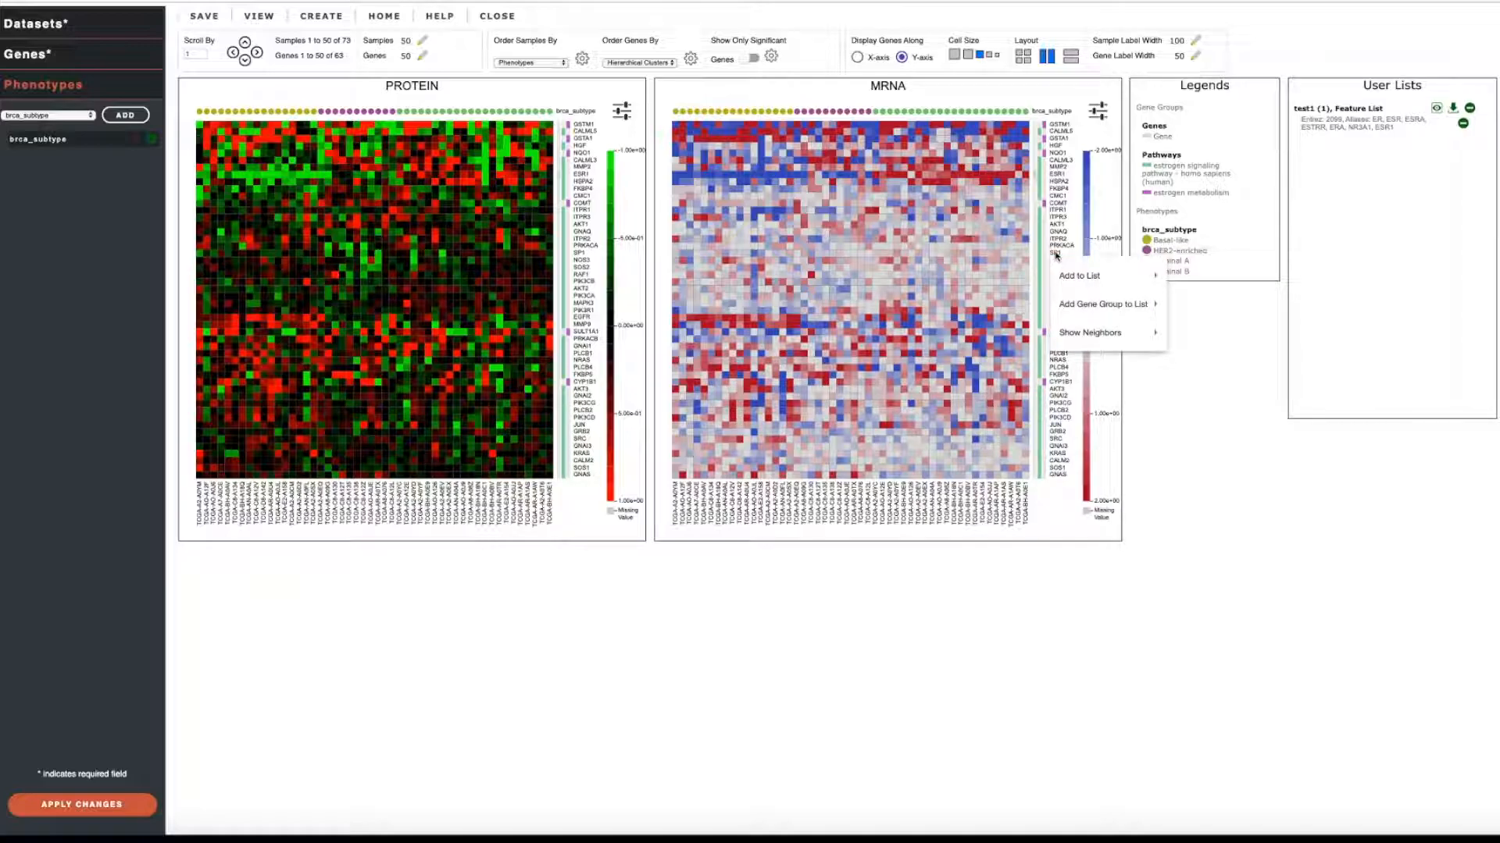
{"action": "mouse_move", "coordinate": [1124, 275]}
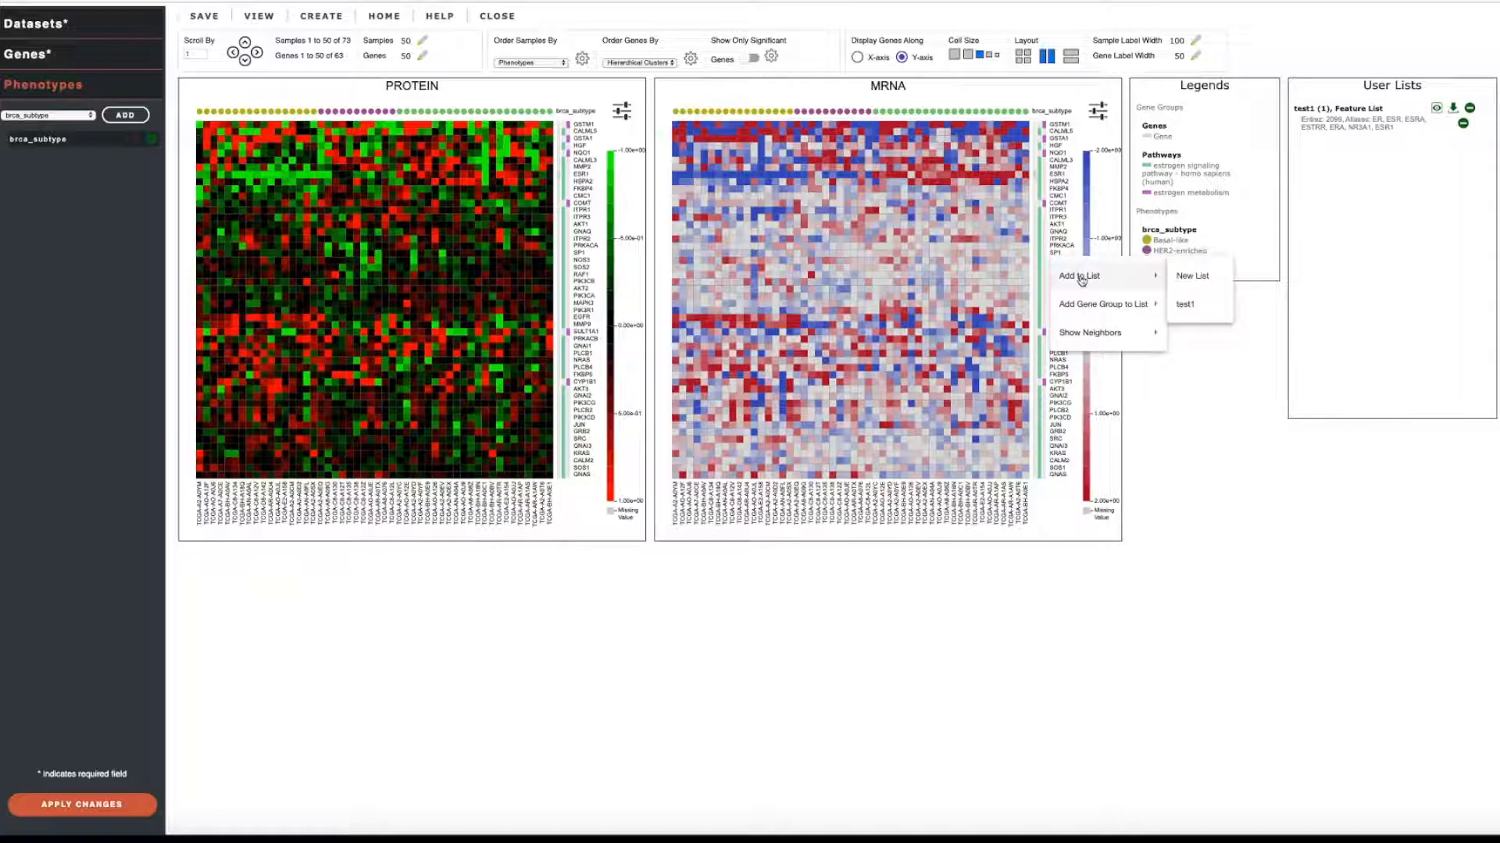
{"action": "left_click", "coordinate": [1192, 276]}
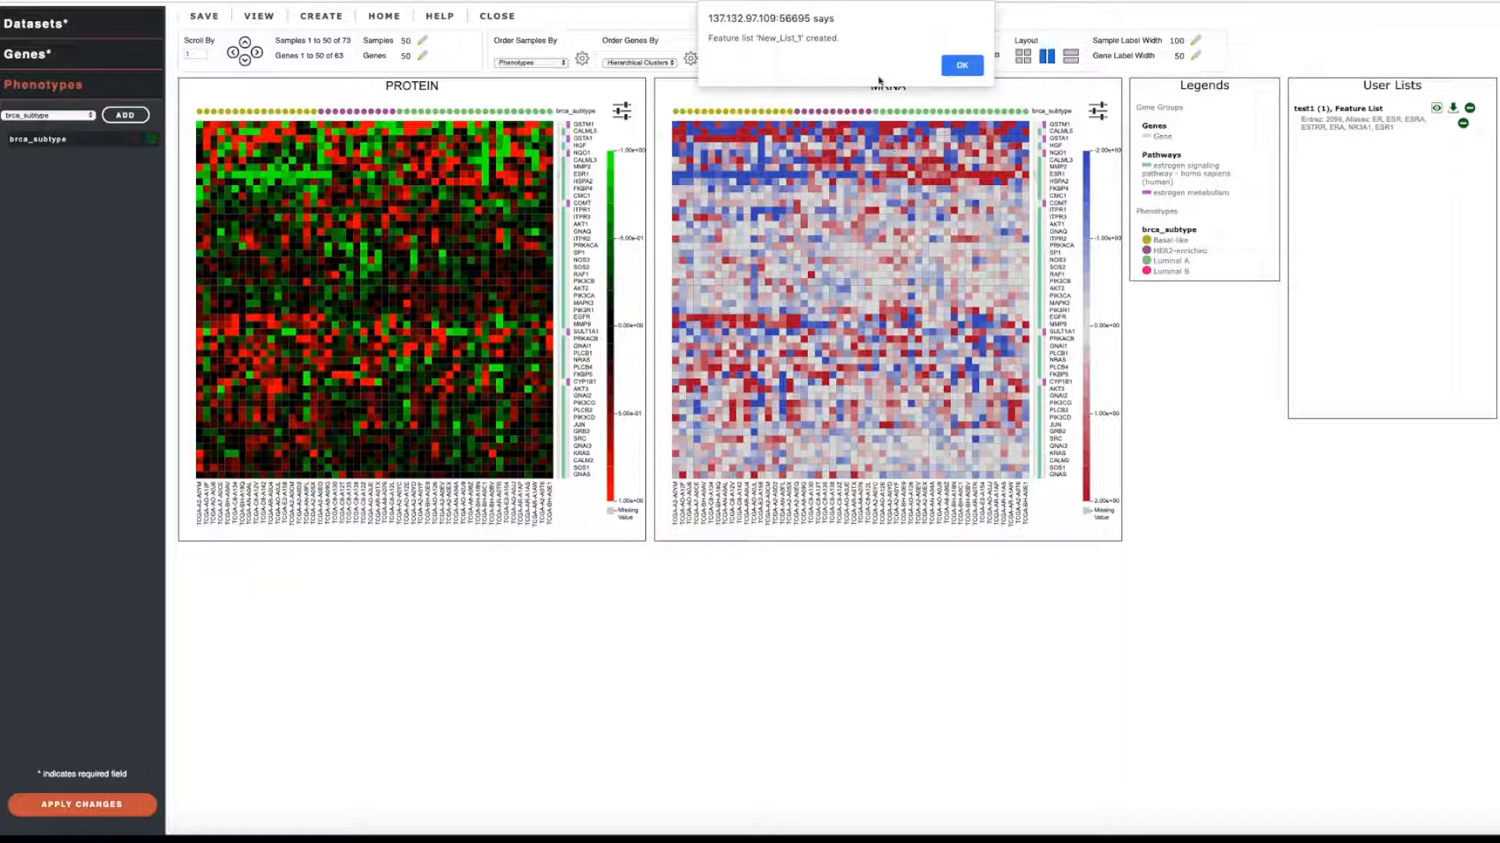
{"action": "left_click", "coordinate": [961, 65]}
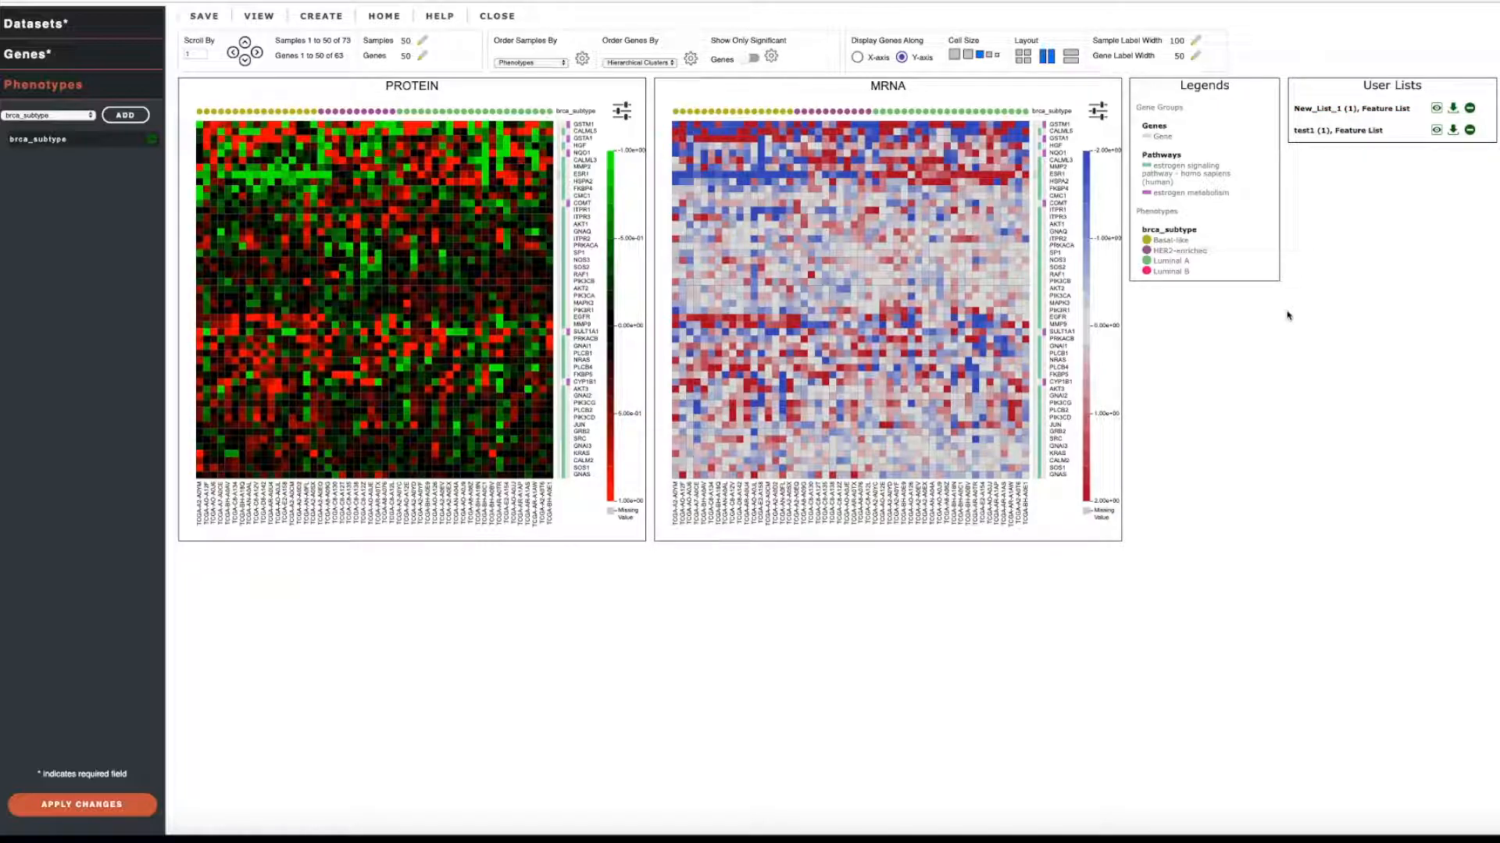
- Add the EGFR gene from the MRNA heatmap to another new feature list
{"action": "right_click", "coordinate": [1062, 322]}
{"action": "mouse_move", "coordinate": [1078, 338]}
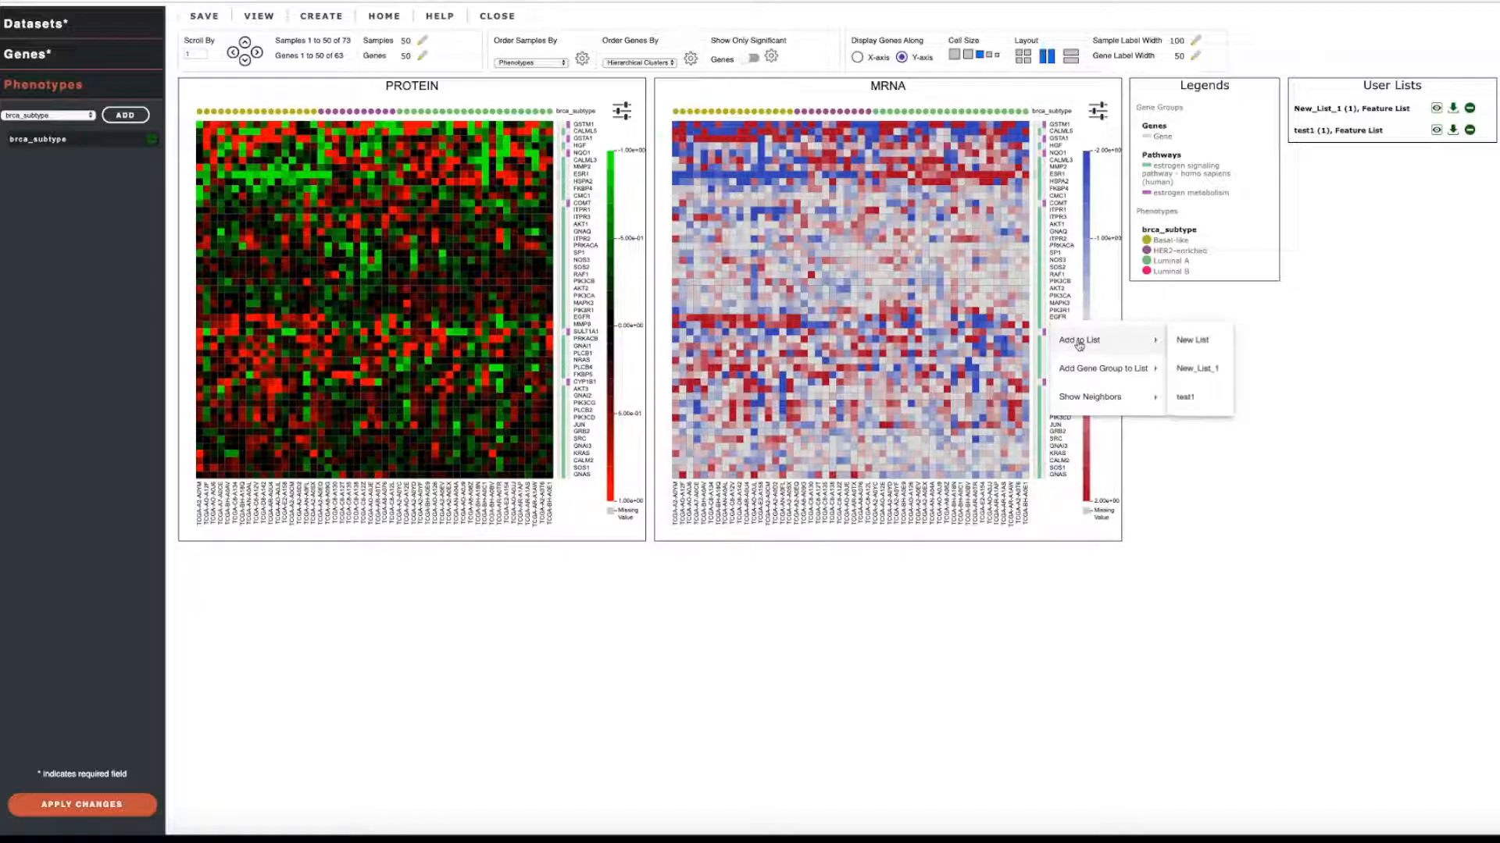
{"action": "left_click", "coordinate": [1189, 341]}
{"action": "left_click", "coordinate": [964, 64]}
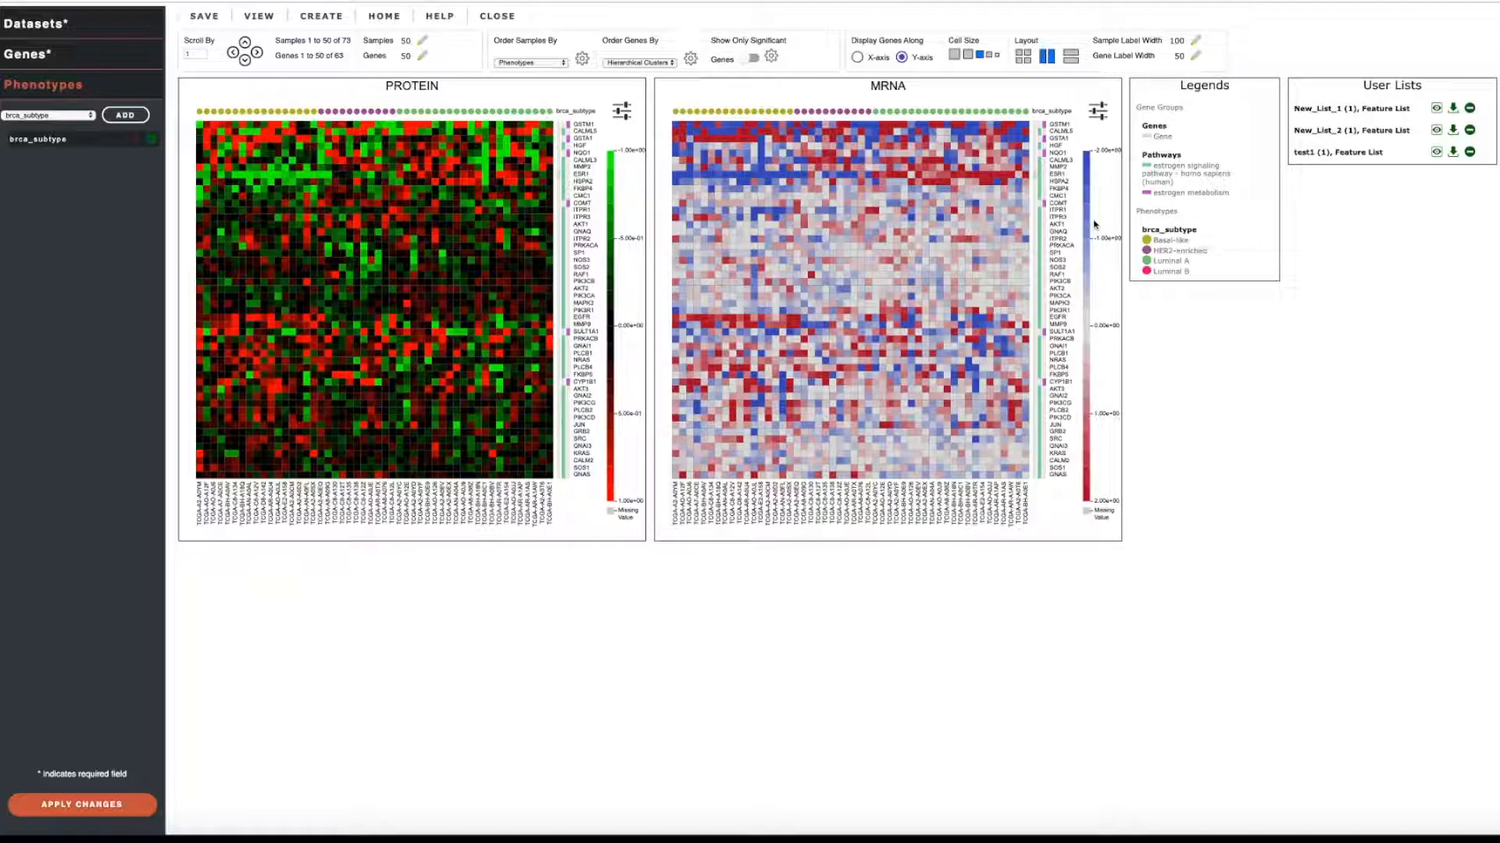
{"action": "right_click", "coordinate": [1055, 205]}
{"action": "mouse_move", "coordinate": [1091, 251]}
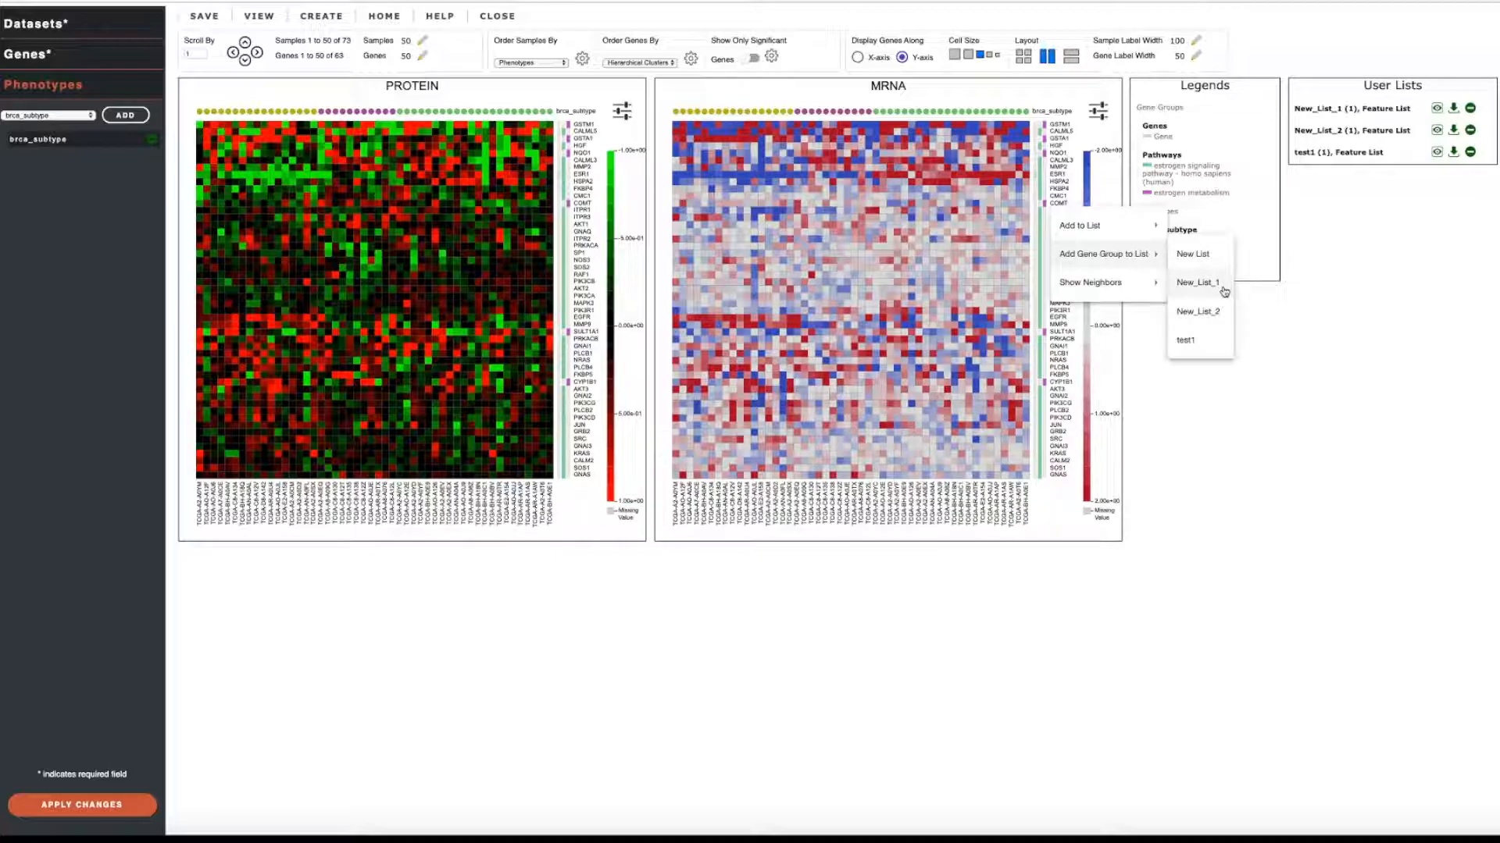
{"action": "left_click", "coordinate": [1270, 312]}
{"action": "left_click_drag", "start_coordinate": [1155, 193], "coordinate": [1245, 198]}
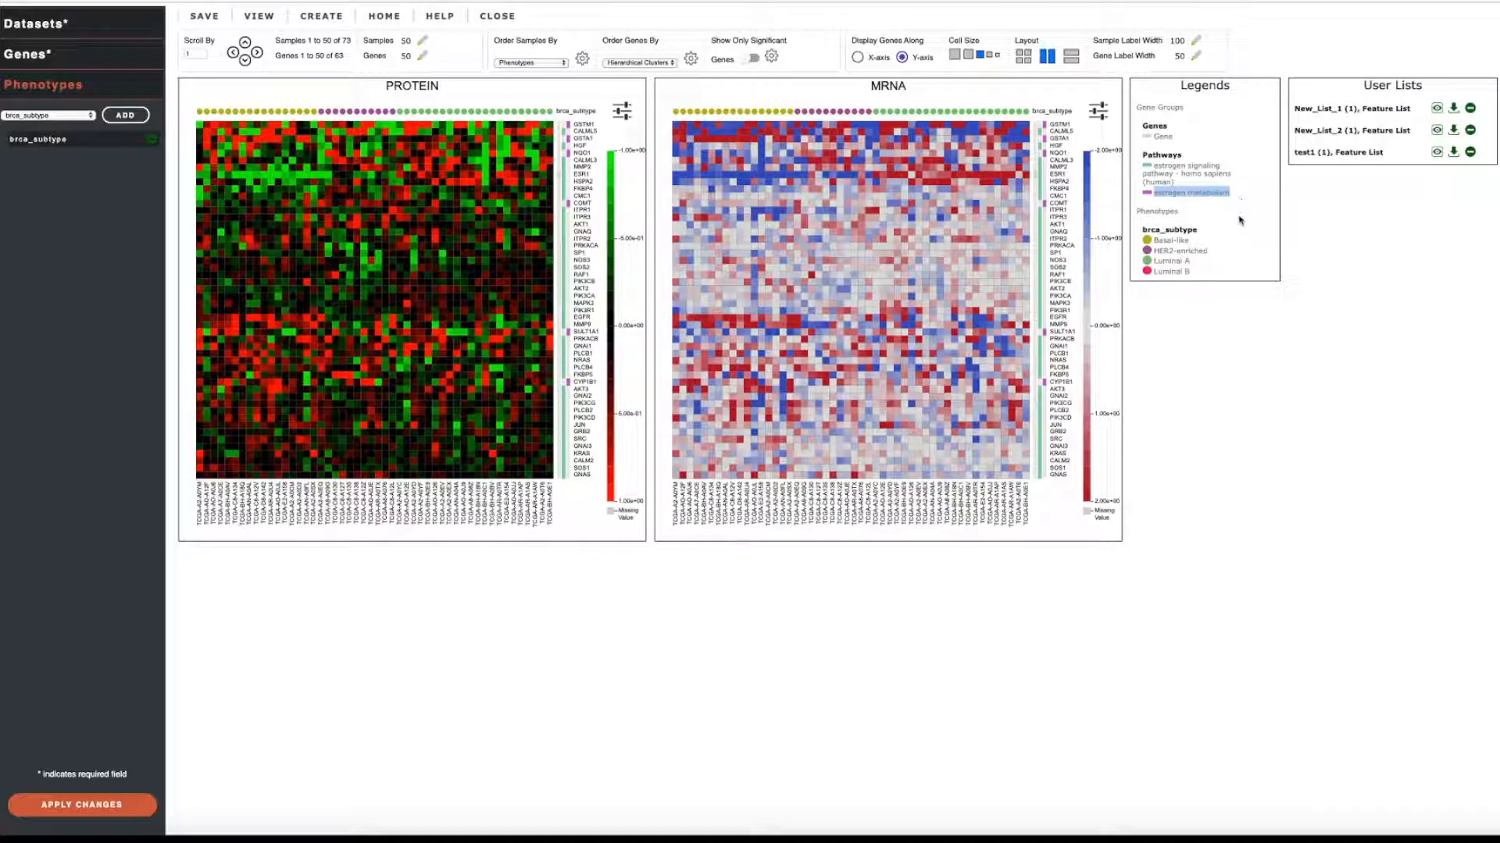
{"action": "left_click", "coordinate": [1239, 293]}
- Add the COMT gene's estrogen metabolism gene group from the MRNA heatmap to the test1 list
{"action": "right_click", "coordinate": [1061, 207]}
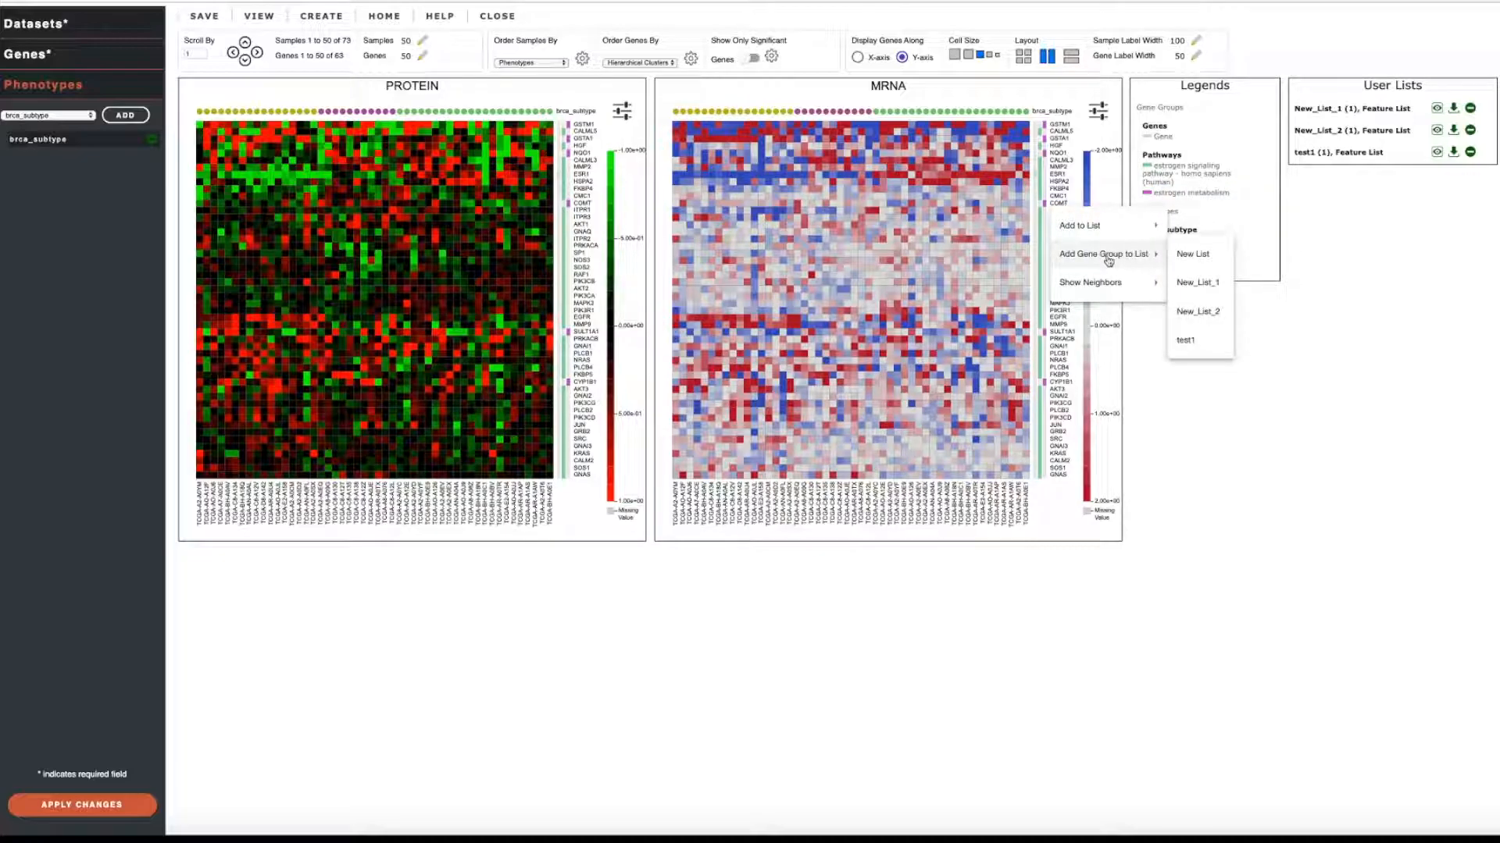
{"action": "left_click", "coordinate": [1217, 340]}
{"action": "left_click", "coordinate": [975, 71]}
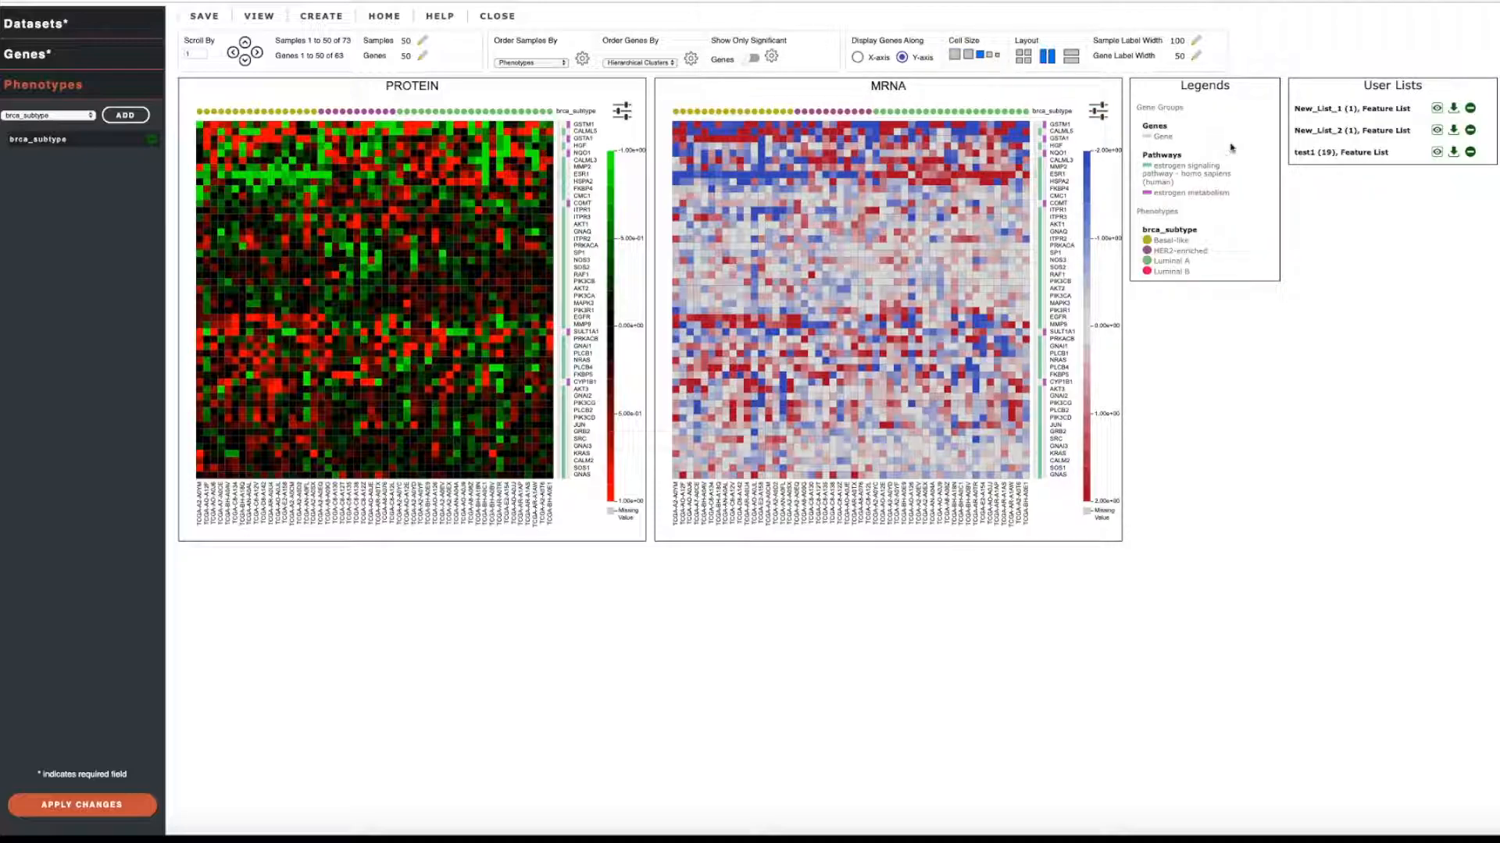
- Review the entries of the test1 list, view only its features in the heatmaps, and close that list view
{"action": "left_click", "coordinate": [1327, 154]}
{"action": "left_click_drag", "start_coordinate": [1482, 250], "coordinate": [1482, 428]}
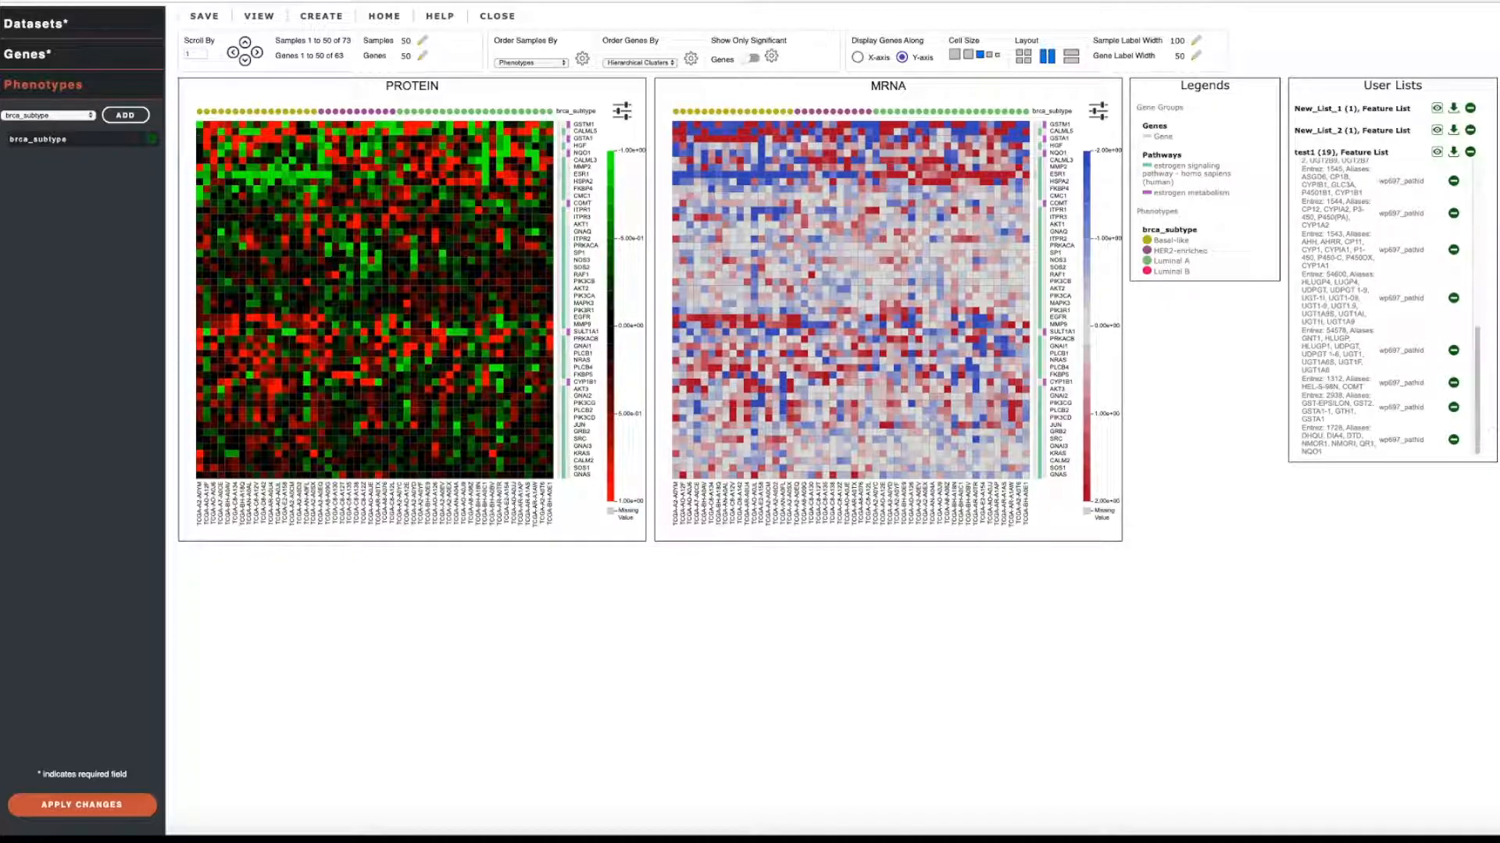
{"action": "left_click", "coordinate": [1437, 152]}
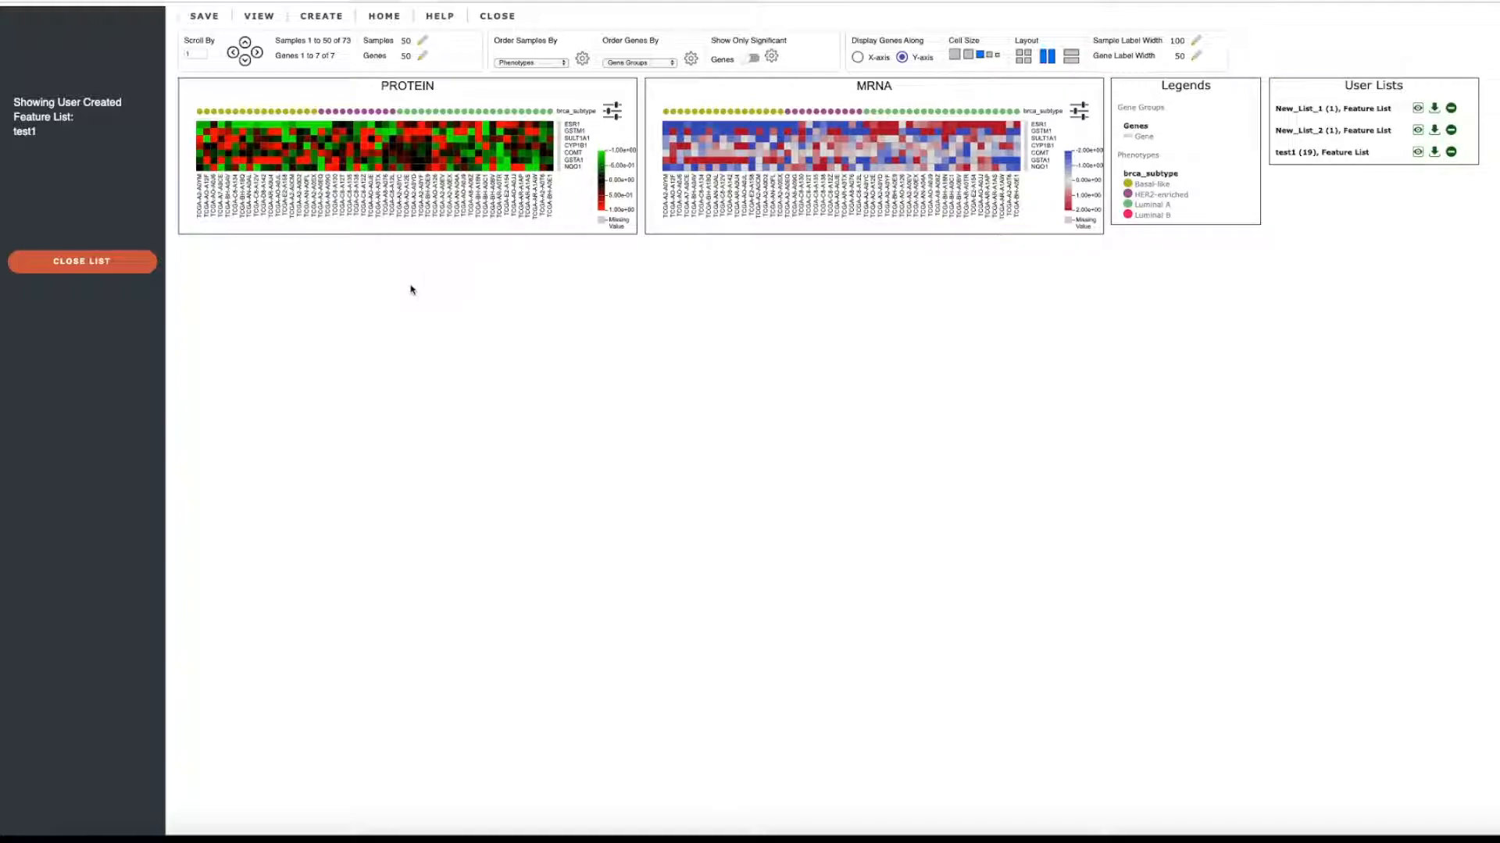
{"action": "left_click", "coordinate": [132, 268]}
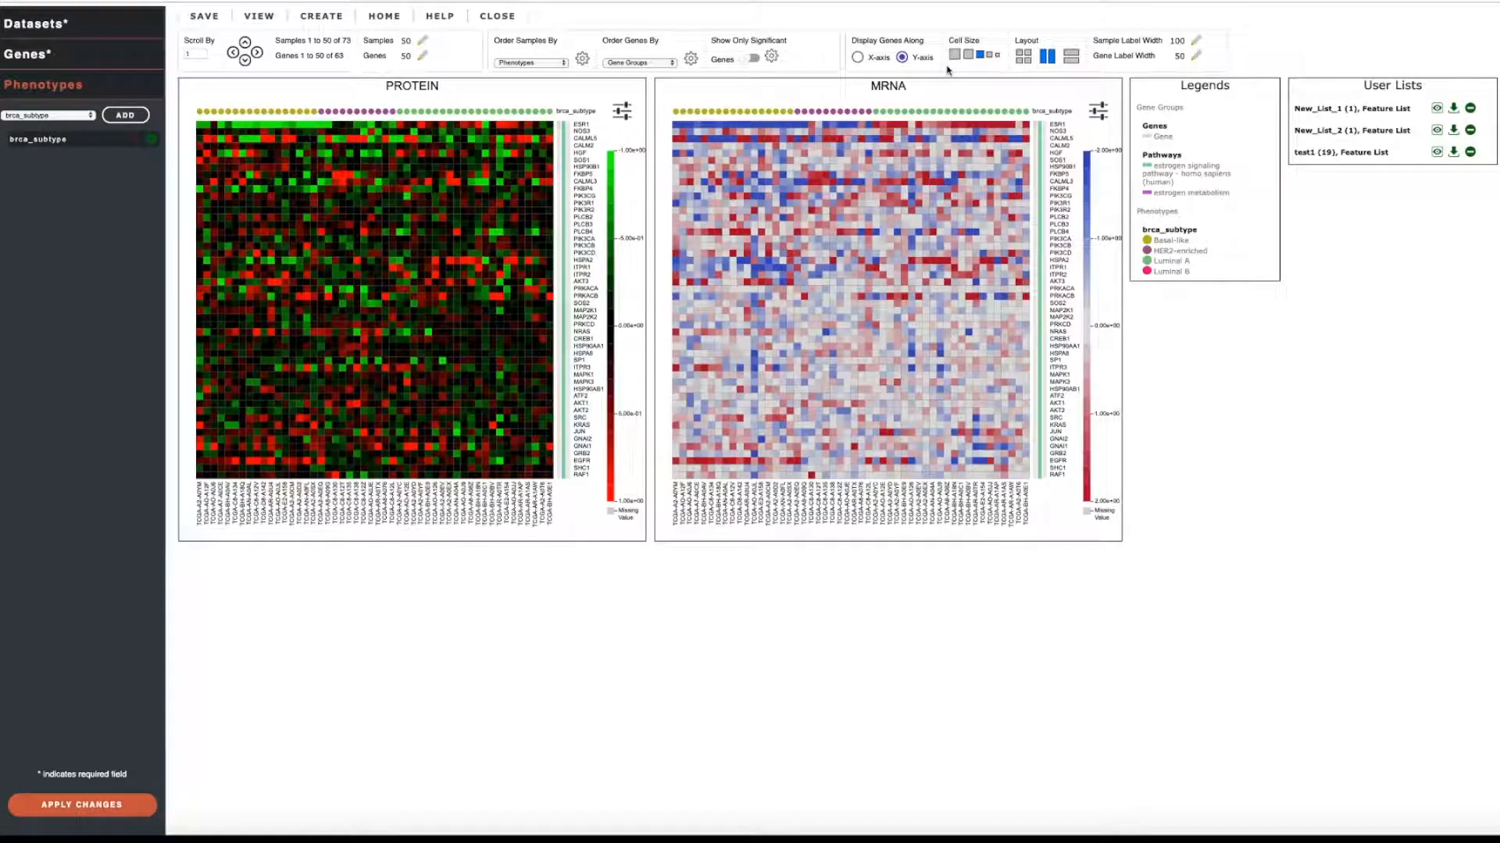
- Download the test1 list and inspect the Entrez ID and aliases on the first line of the text file, closing it when done
{"action": "left_click", "coordinate": [1454, 153]}
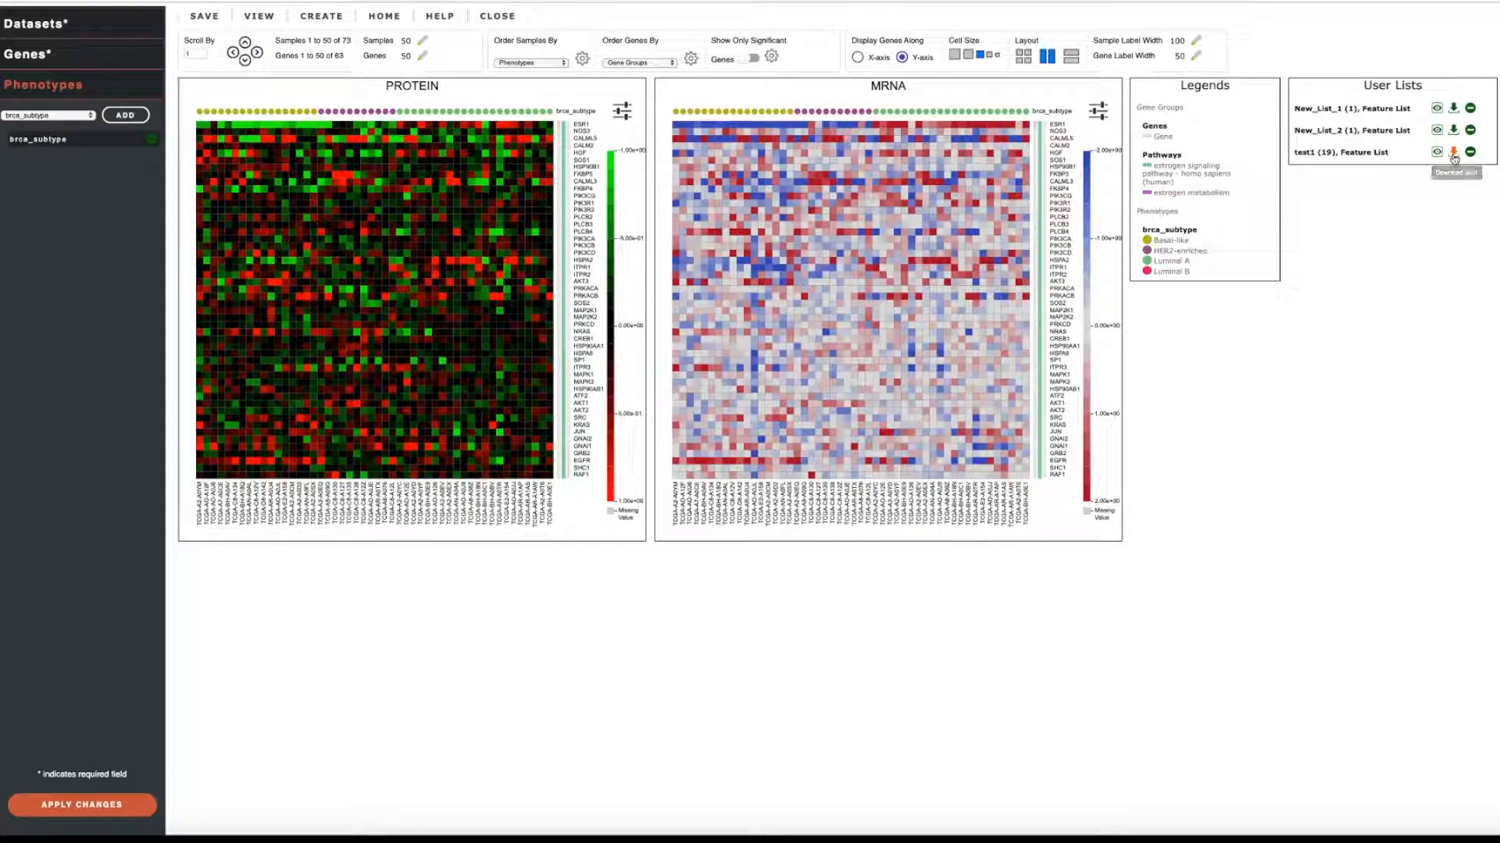
{"action": "left_click", "coordinate": [63, 830]}
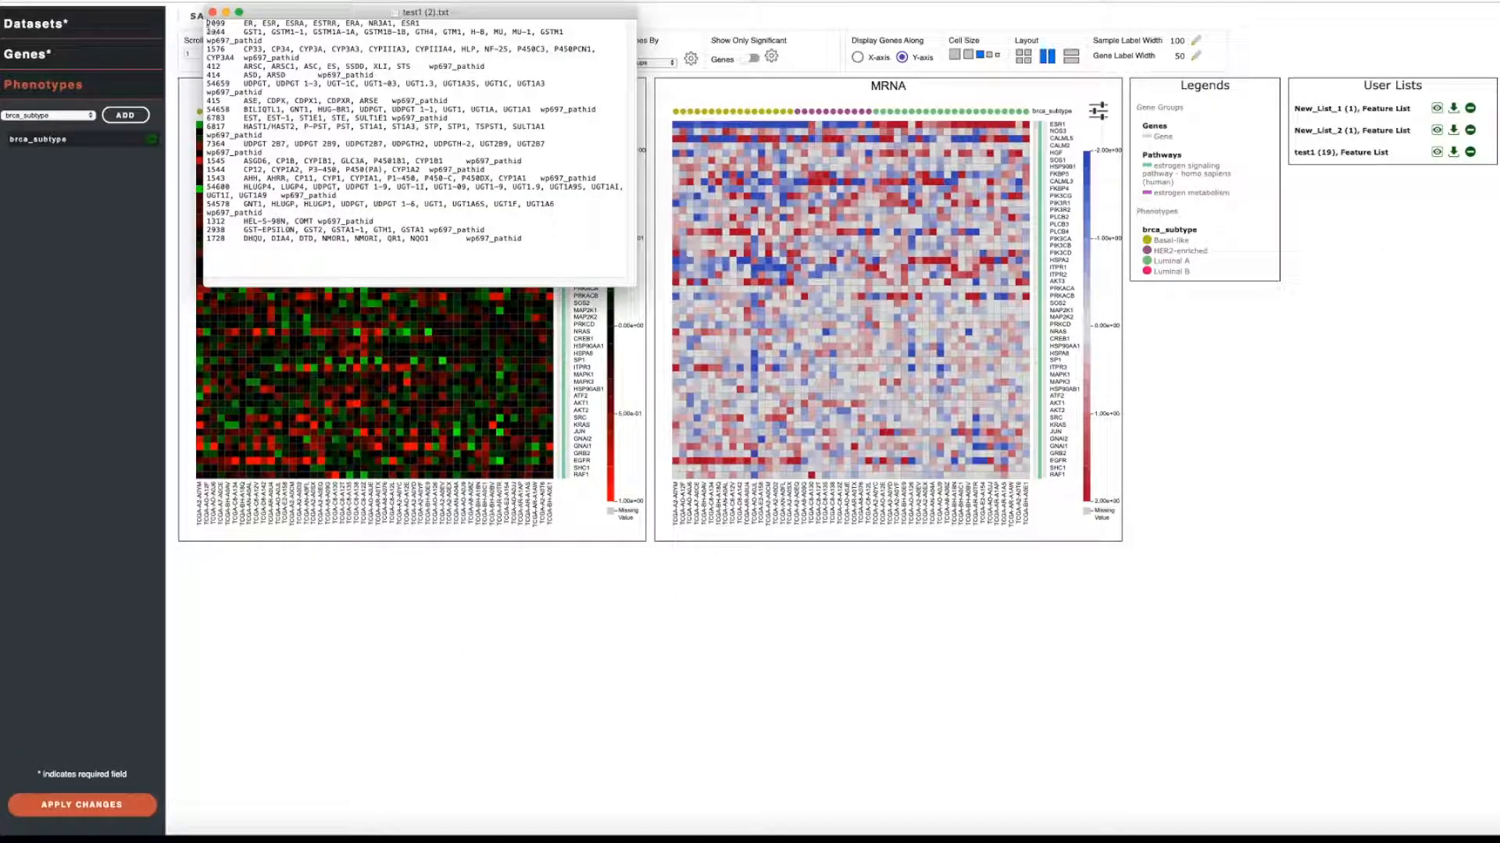
{"action": "left_click_drag", "start_coordinate": [205, 23], "coordinate": [413, 22]}
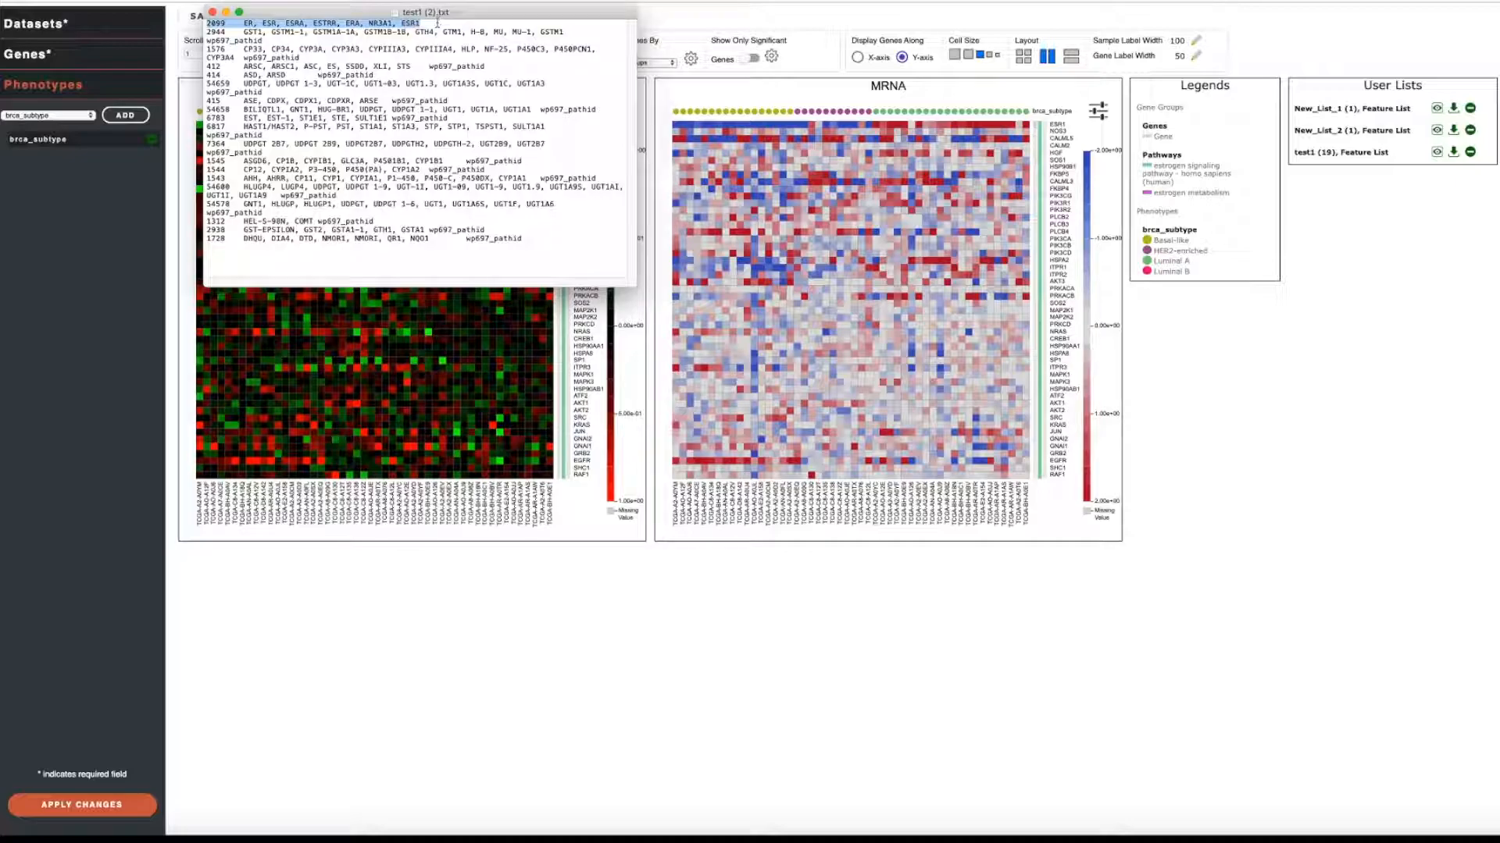
{"action": "left_click", "coordinate": [235, 24]}
{"action": "double_click", "coordinate": [215, 24]}
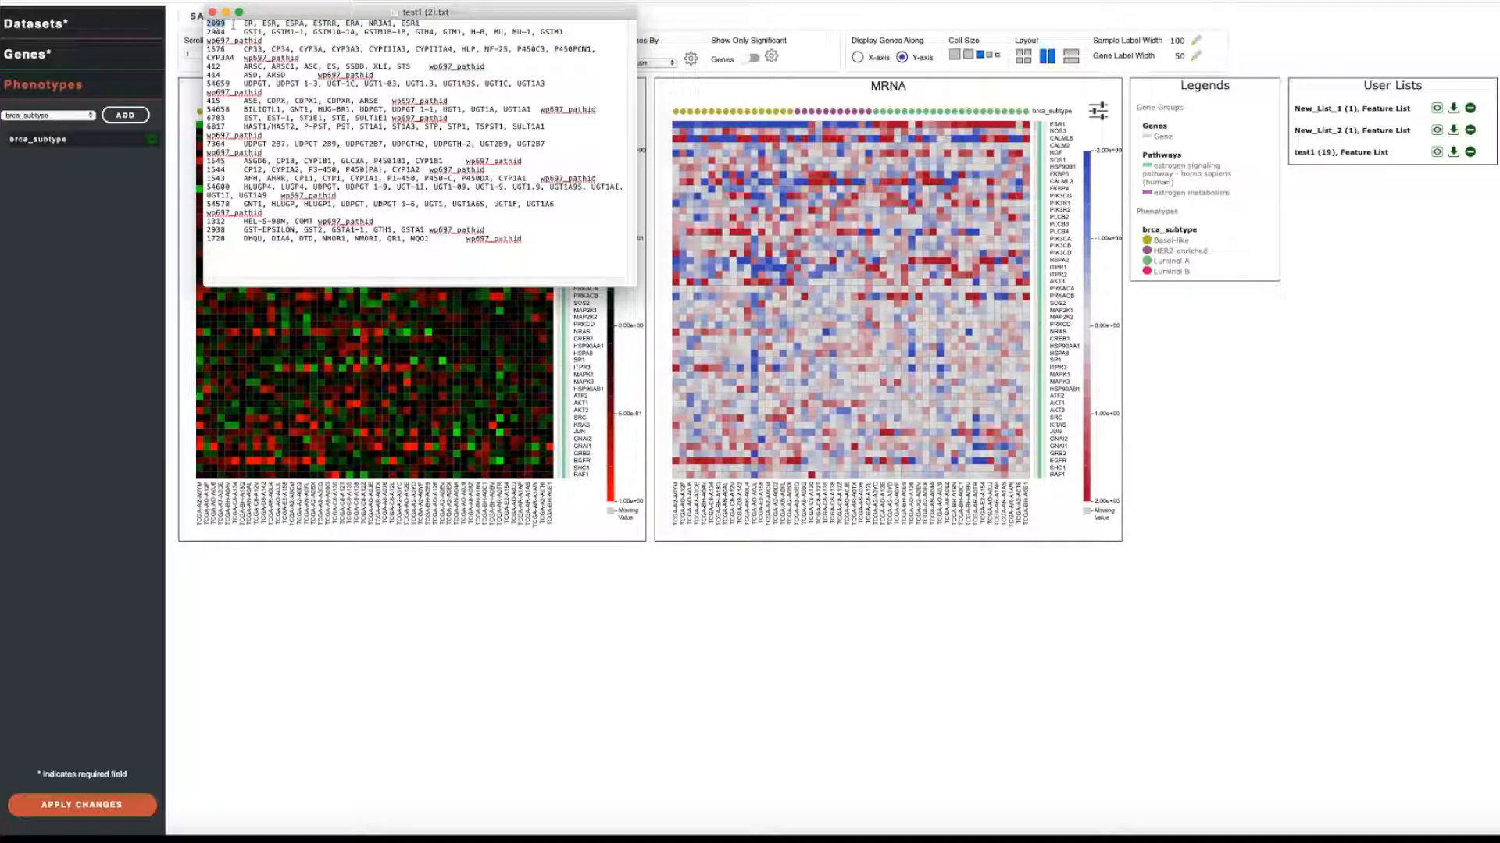
{"action": "left_click_drag", "start_coordinate": [244, 24], "coordinate": [431, 24]}
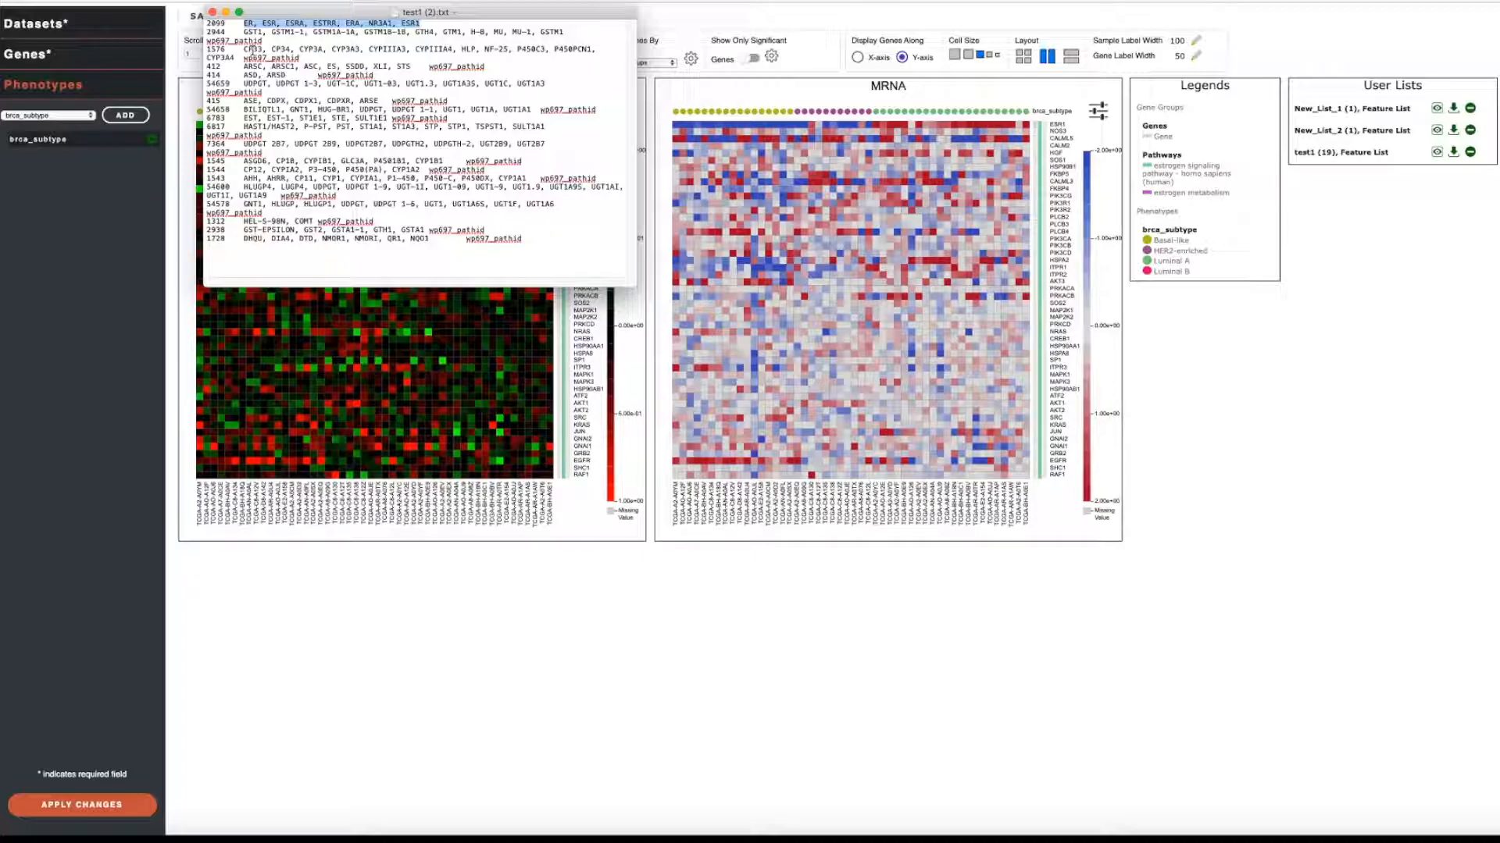
{"action": "left_click", "coordinate": [211, 12]}
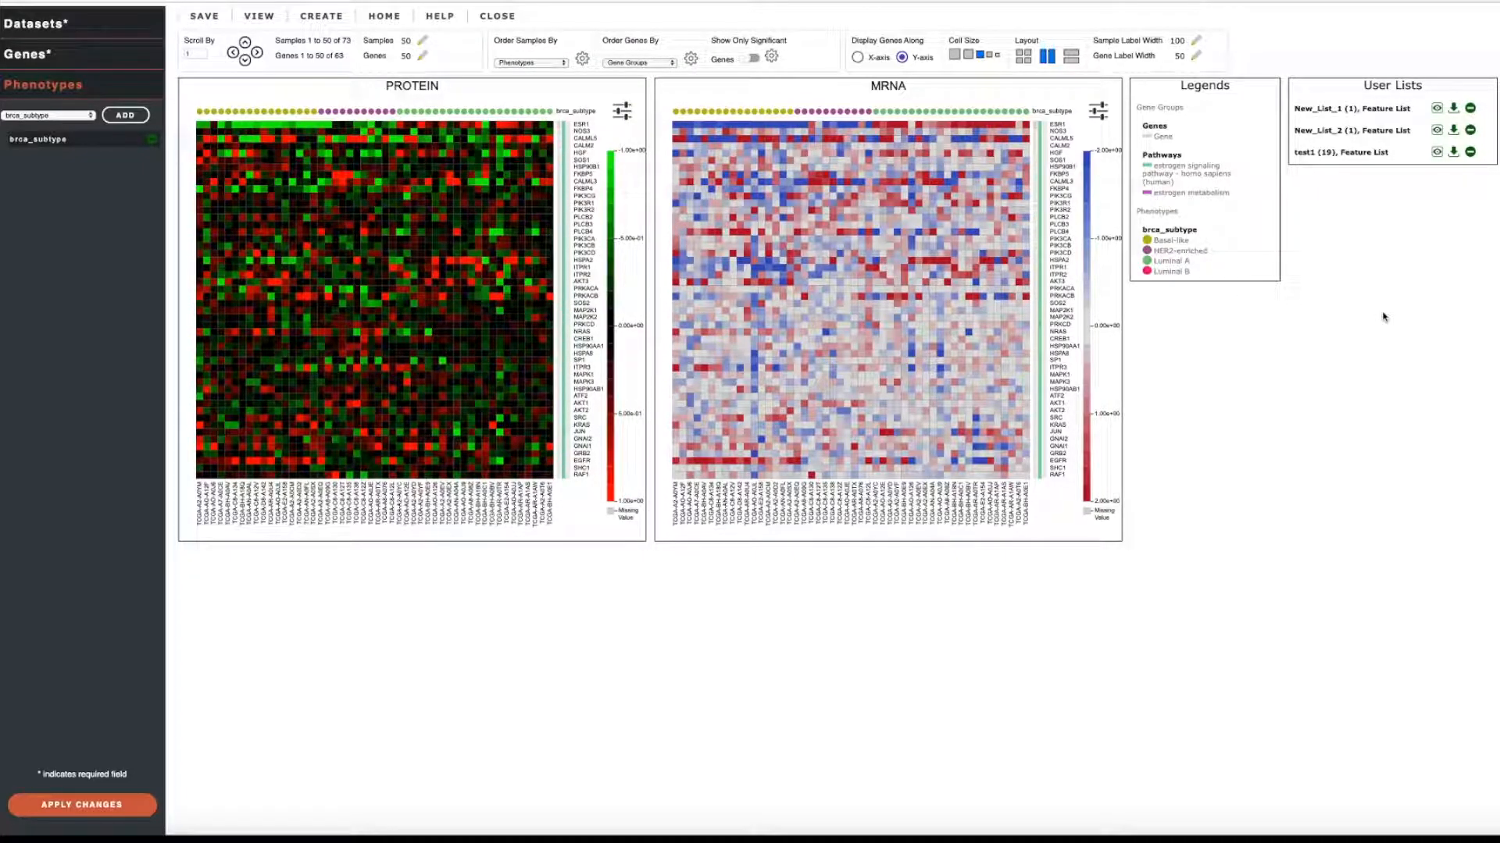
- Remove the entry with Entrez ID 412 (STS) from the test1 list
{"action": "left_click", "coordinate": [1365, 155]}
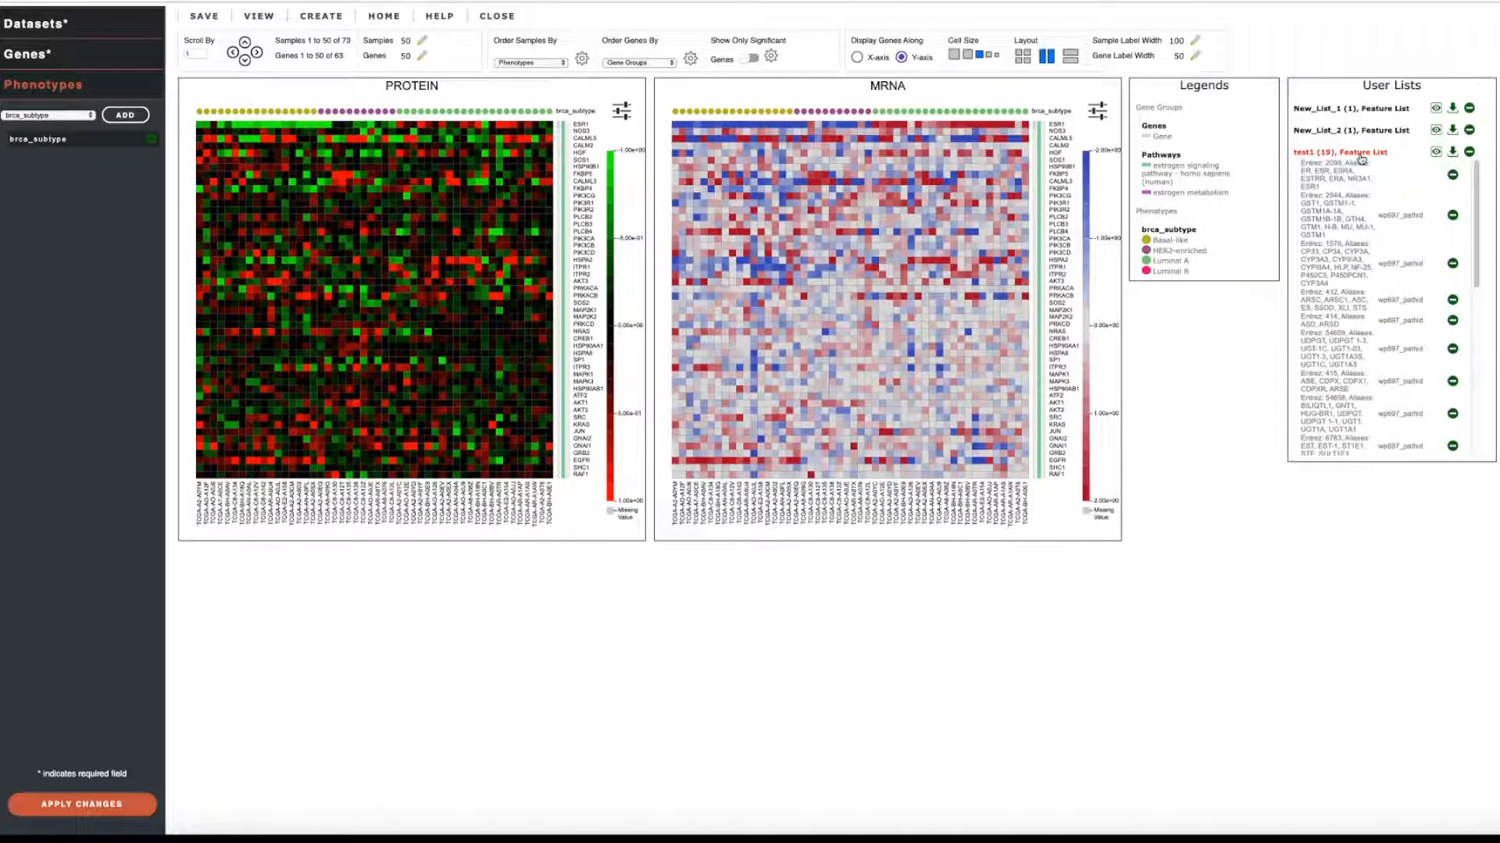
{"action": "left_click", "coordinate": [1453, 302]}
{"action": "left_click", "coordinate": [963, 65]}
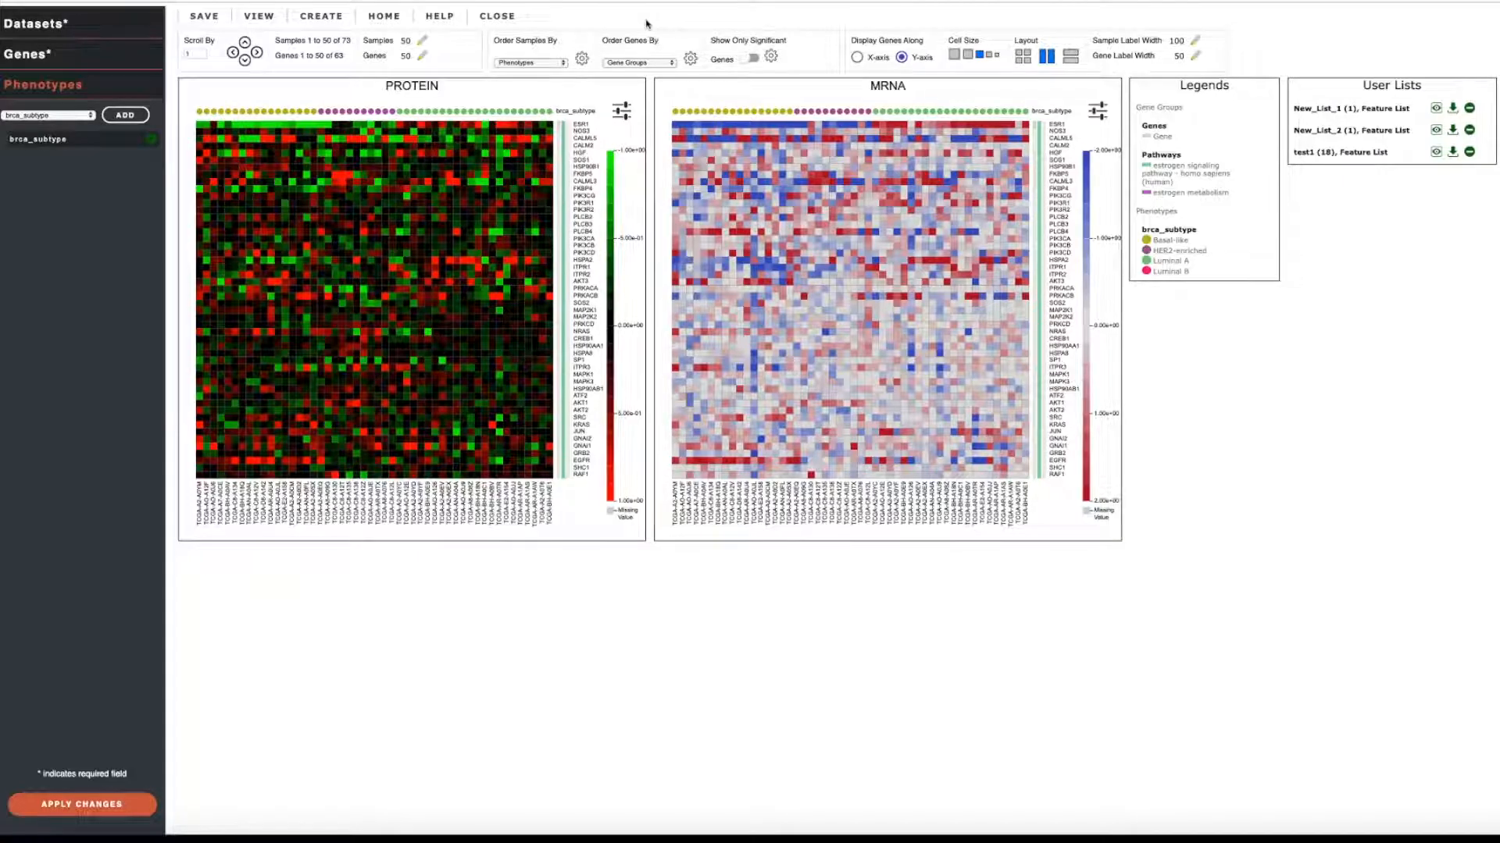
- Start a feature list from file named list_of_3, using demo_user_list.txt as the source file
{"action": "mouse_move", "coordinate": [325, 17]}
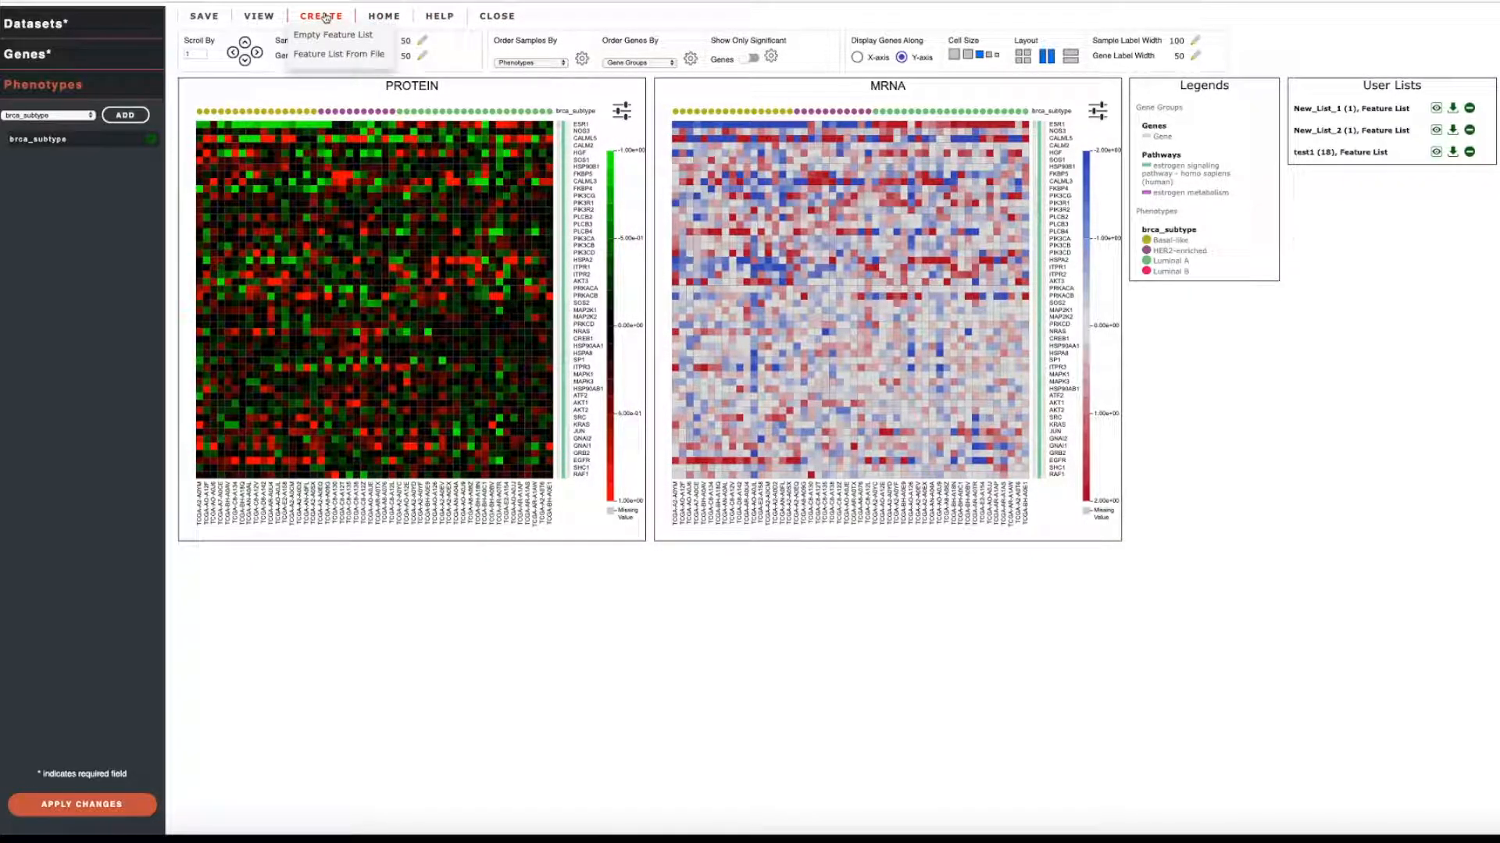
{"action": "left_click", "coordinate": [342, 56]}
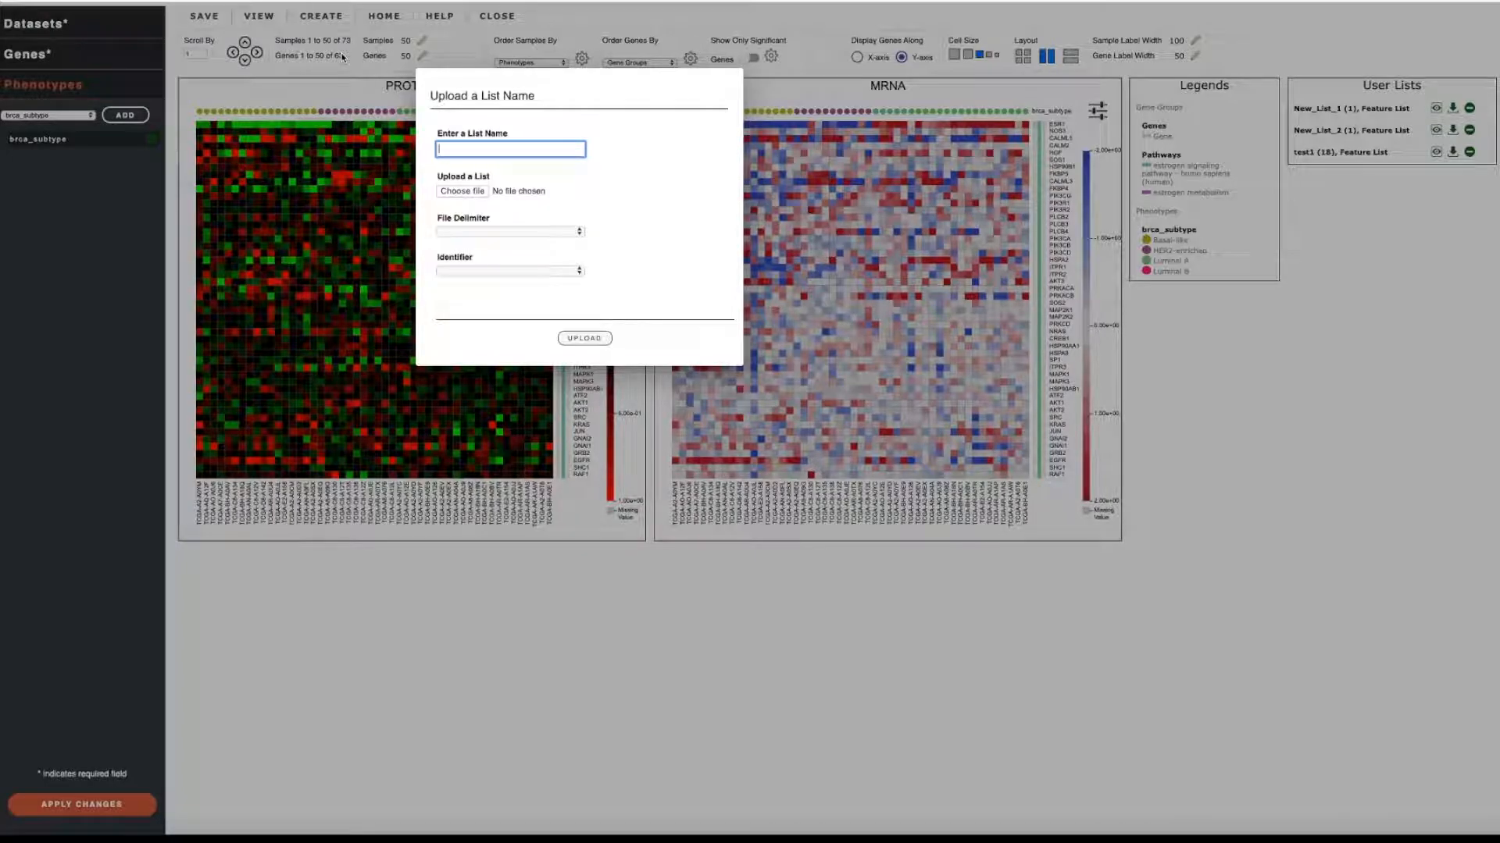
{"action": "type", "text": "list_of_3"}
{"action": "left_click", "coordinate": [462, 191]}
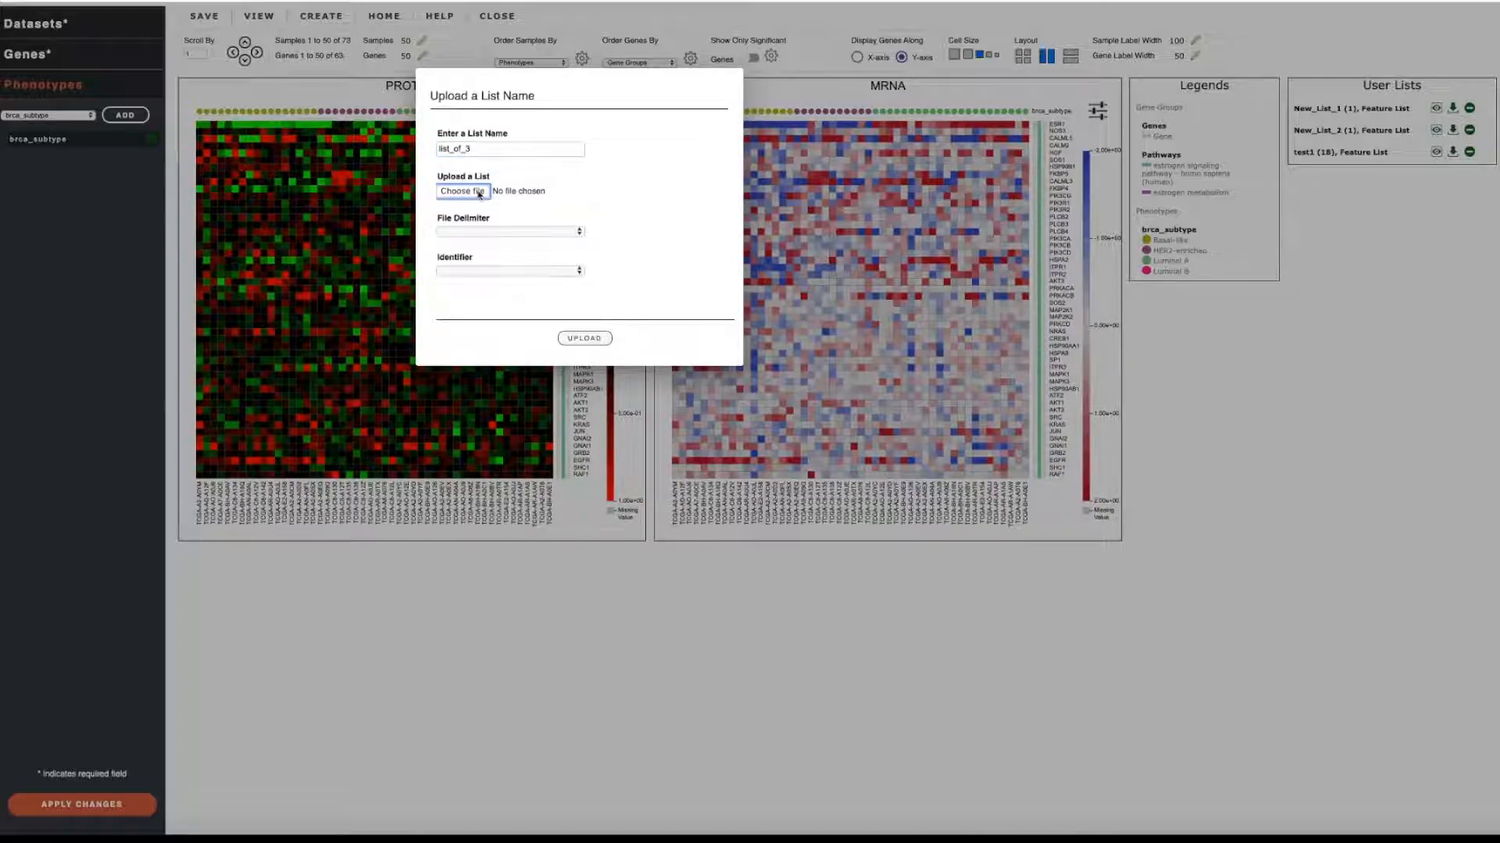
{"action": "left_click", "coordinate": [742, 53]}
{"action": "left_click", "coordinate": [1075, 283]}
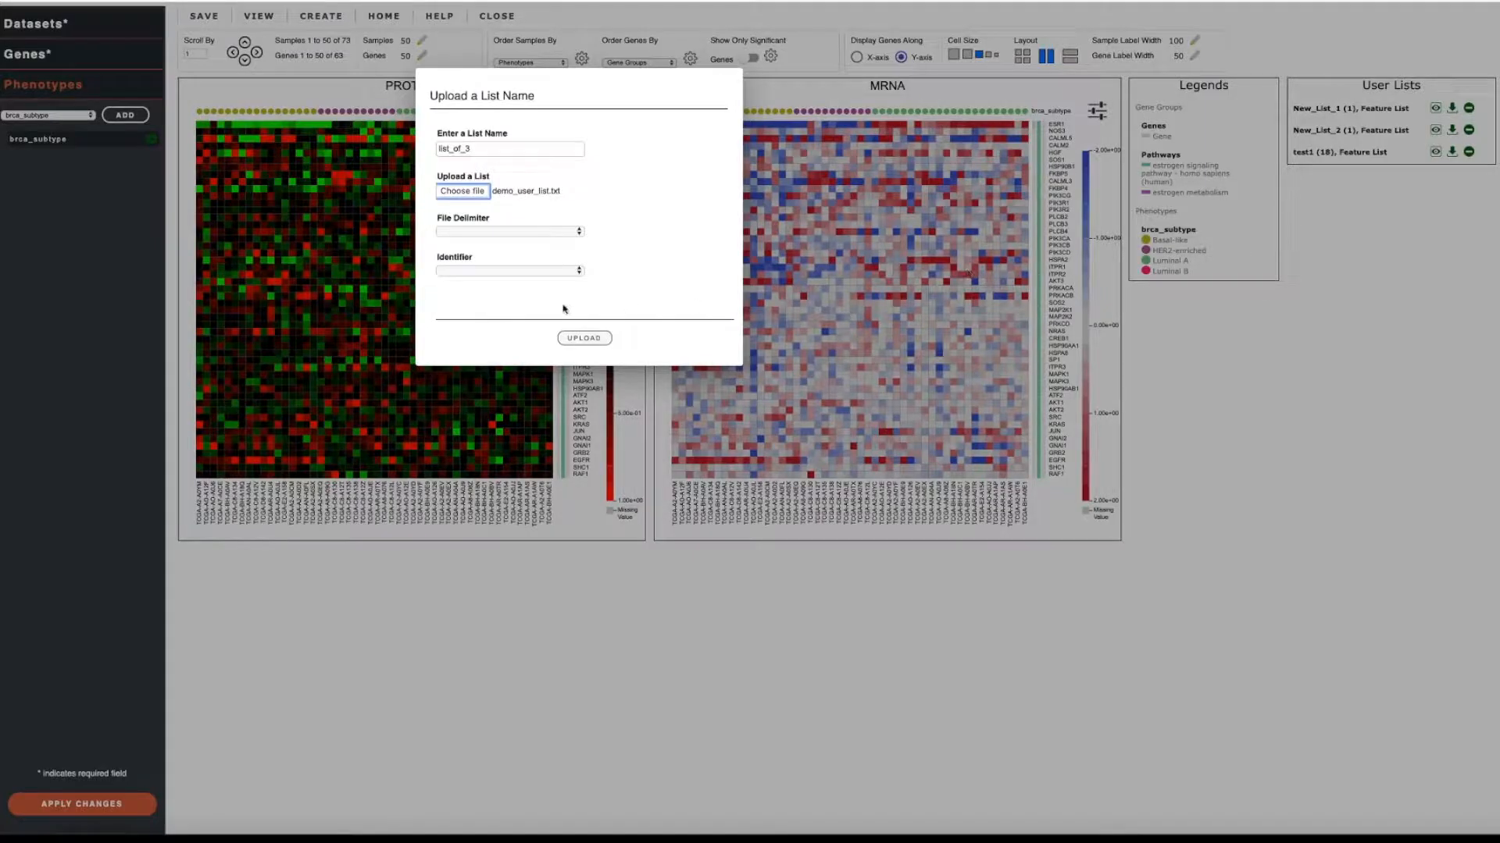
- Upload list_of_3 with the Line delimiter and Gene Symbol identifier, and expand the list to show its entries
{"action": "left_click", "coordinate": [559, 233]}
{"action": "left_click", "coordinate": [555, 299]}
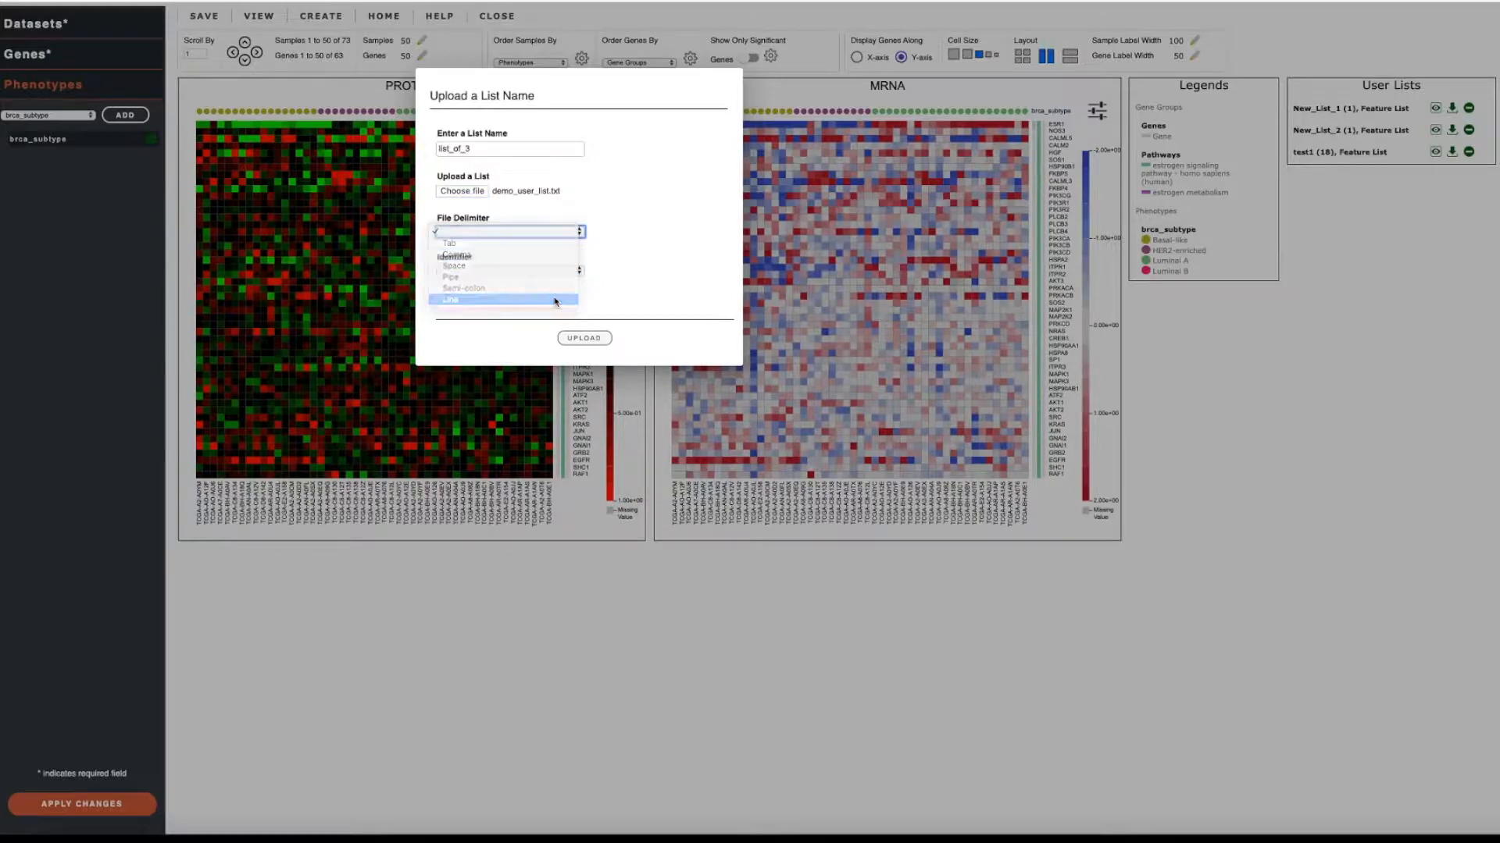
{"action": "left_click", "coordinate": [559, 270]}
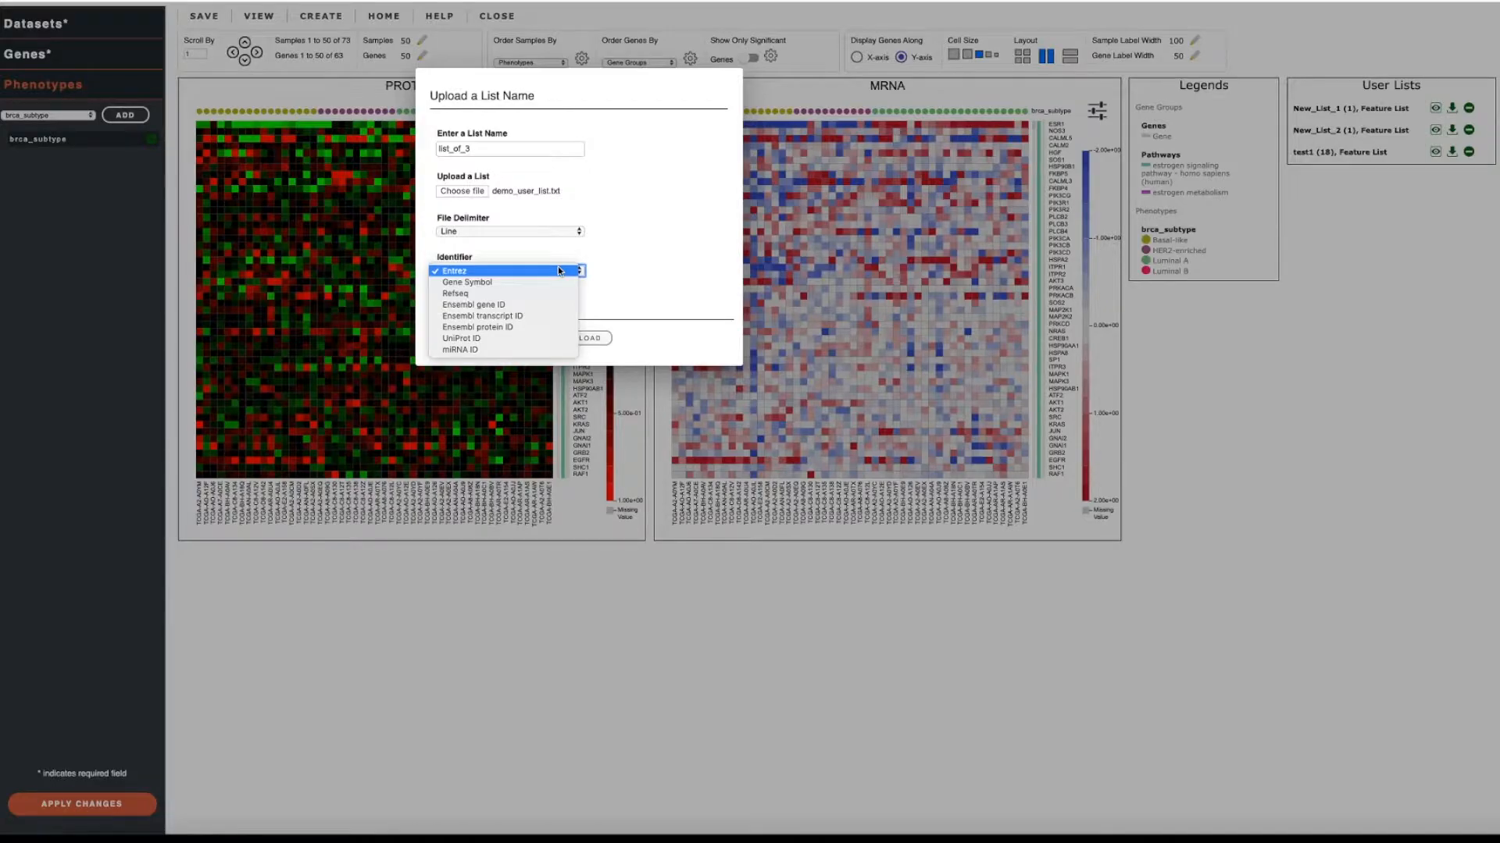
{"action": "left_click", "coordinate": [561, 283]}
{"action": "left_click", "coordinate": [597, 343]}
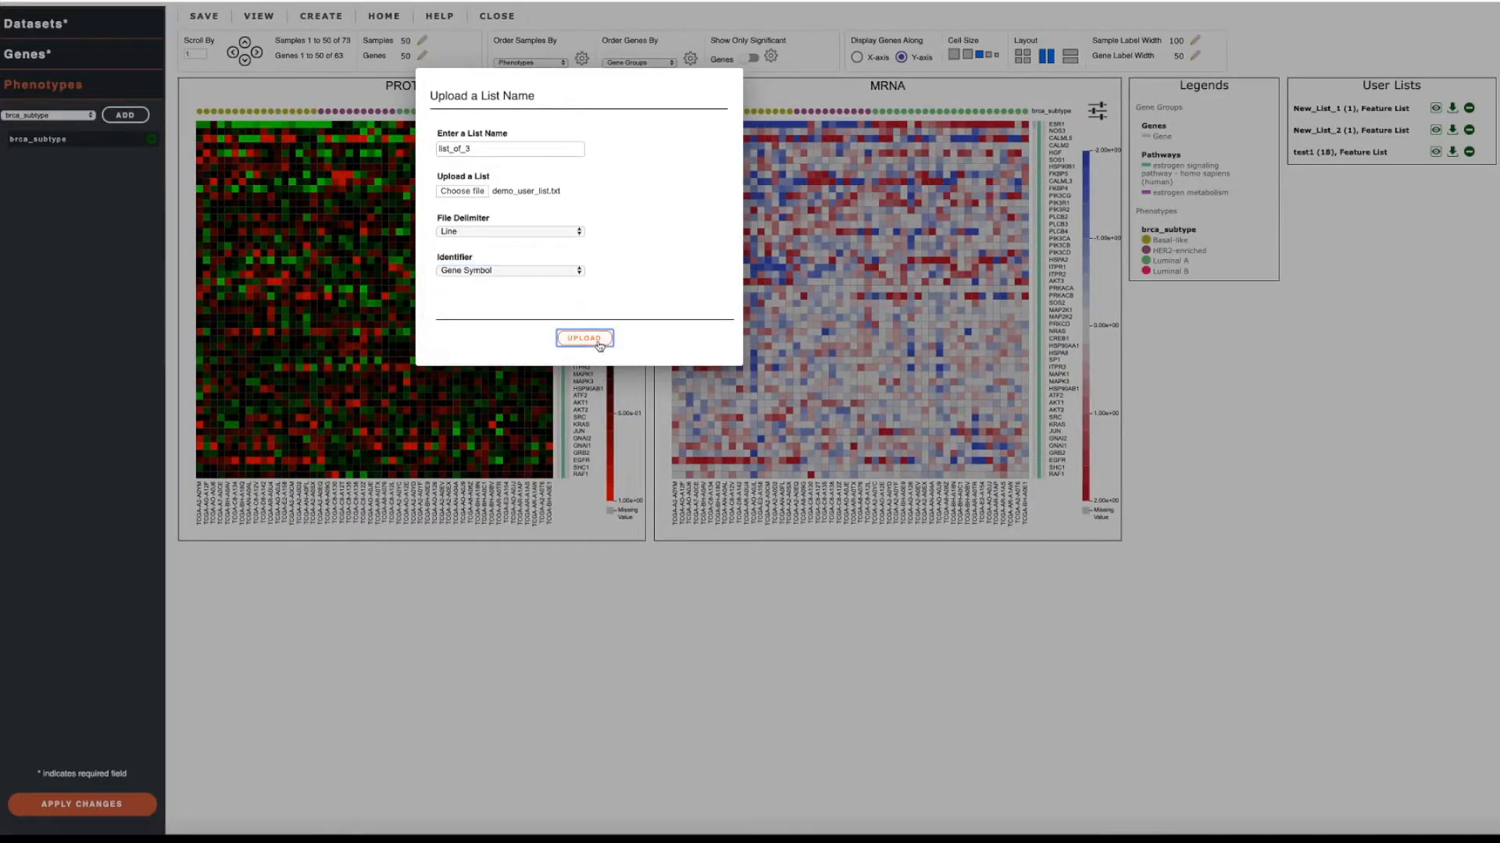
{"action": "left_click", "coordinate": [949, 81]}
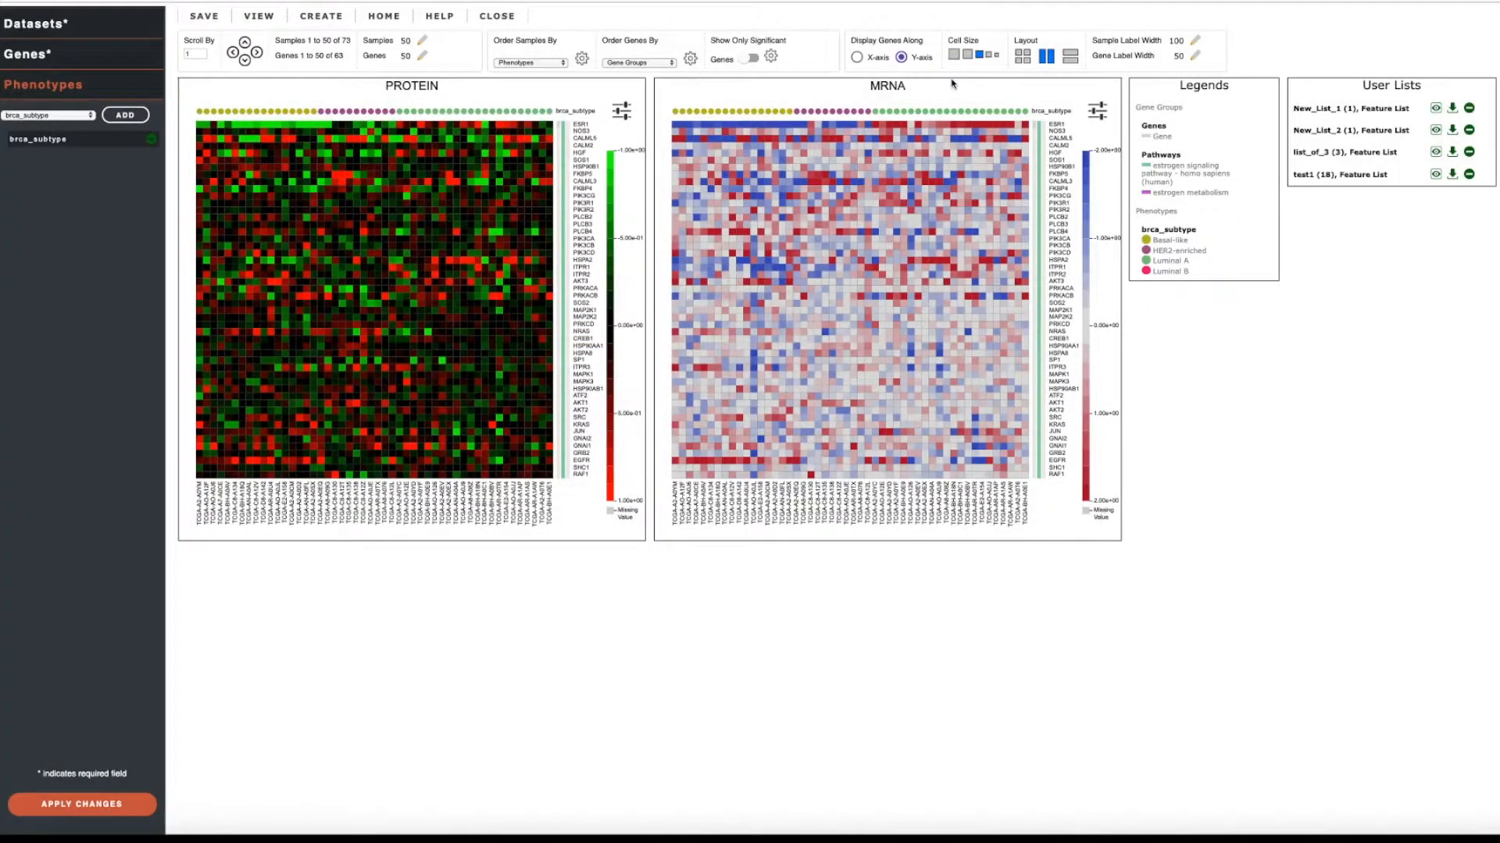
{"action": "left_click", "coordinate": [1359, 155]}
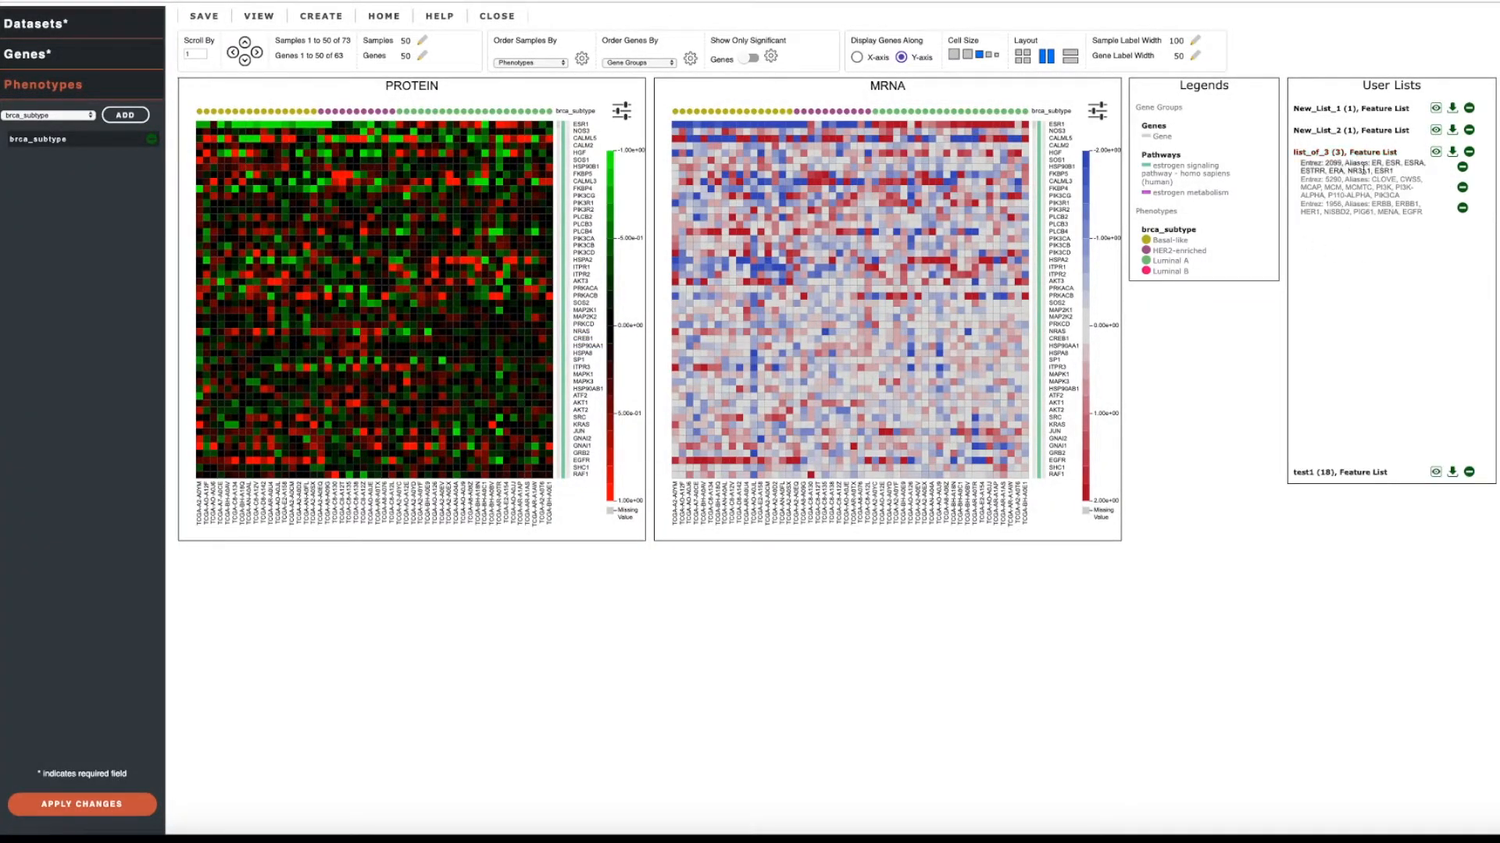